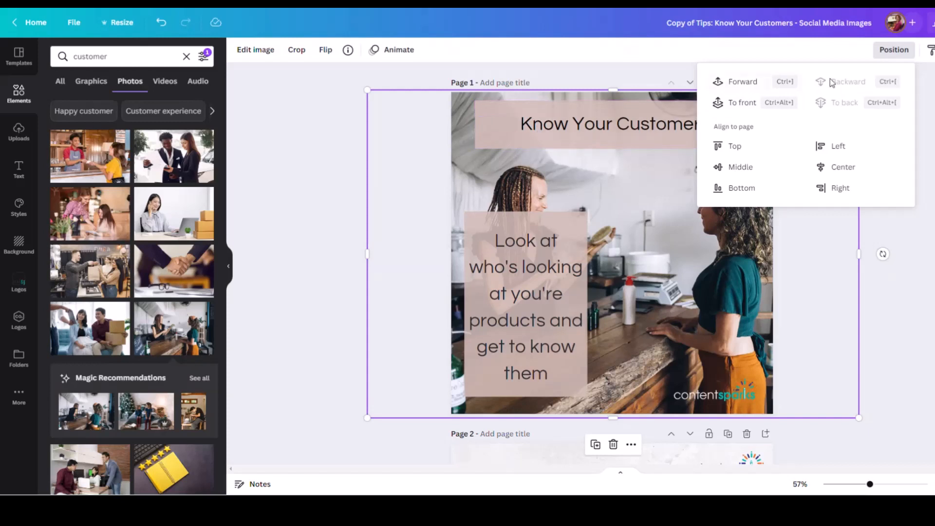
# Move the pink text box and its body text into the gap between the two women on page 1
pyautogui.click(917, 228)
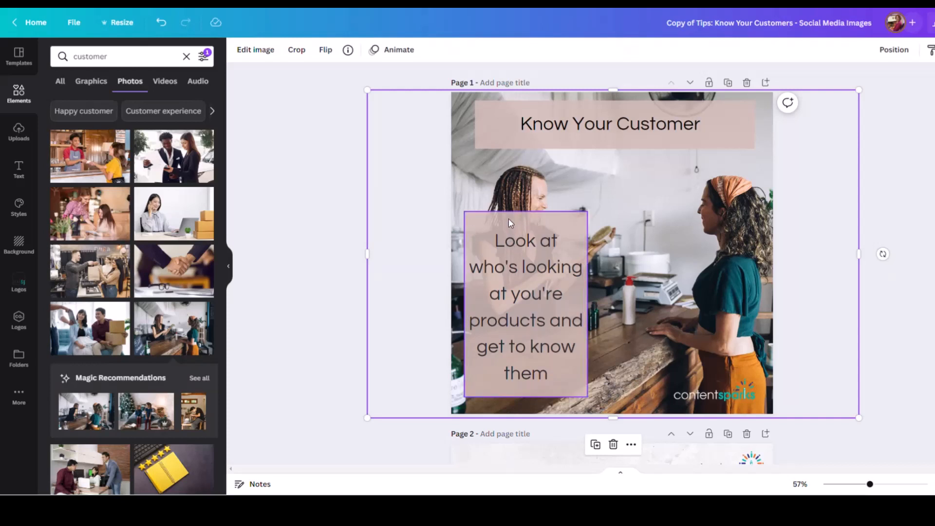
pyautogui.moveTo(508, 218); pyautogui.dragTo(612, 198)
pyautogui.moveTo(515, 267); pyautogui.dragTo(616, 250)
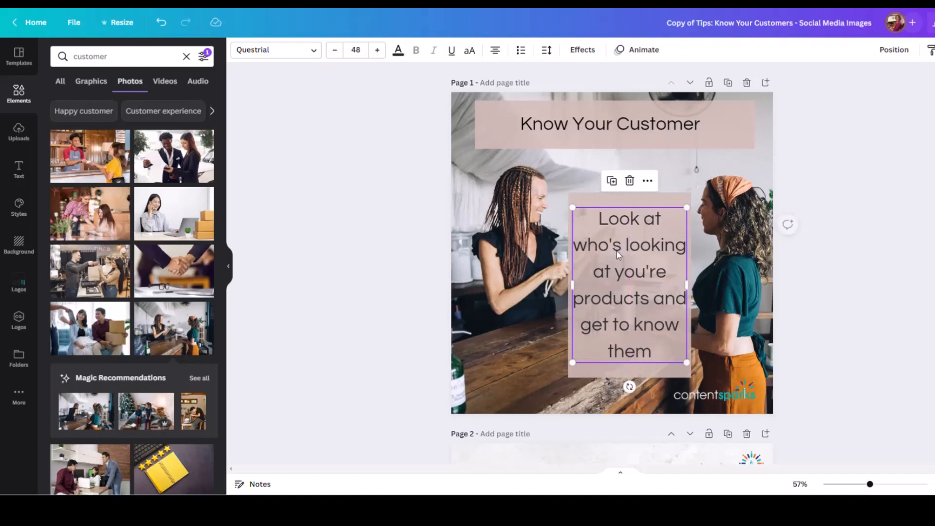
# Correct "you're" to "your" in the body text on page 1
pyautogui.click(615, 226)
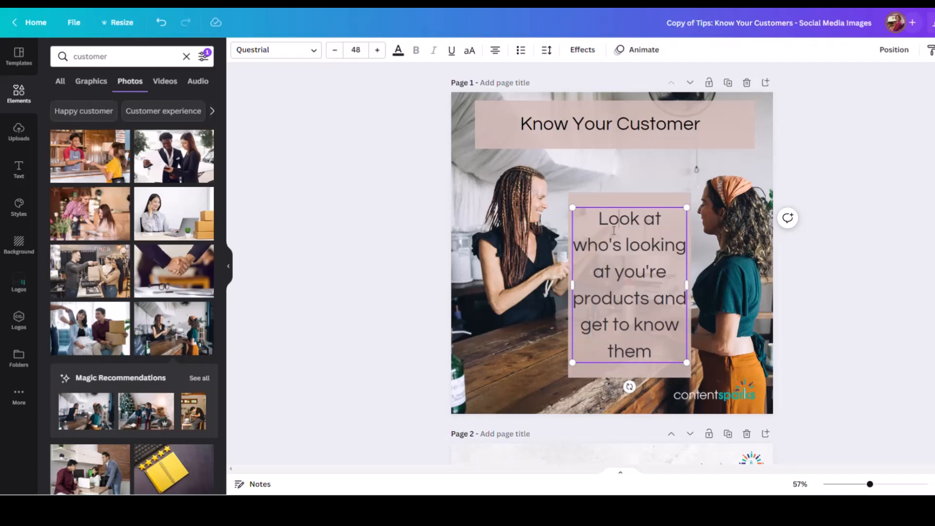
pyautogui.doubleClick(629, 275)
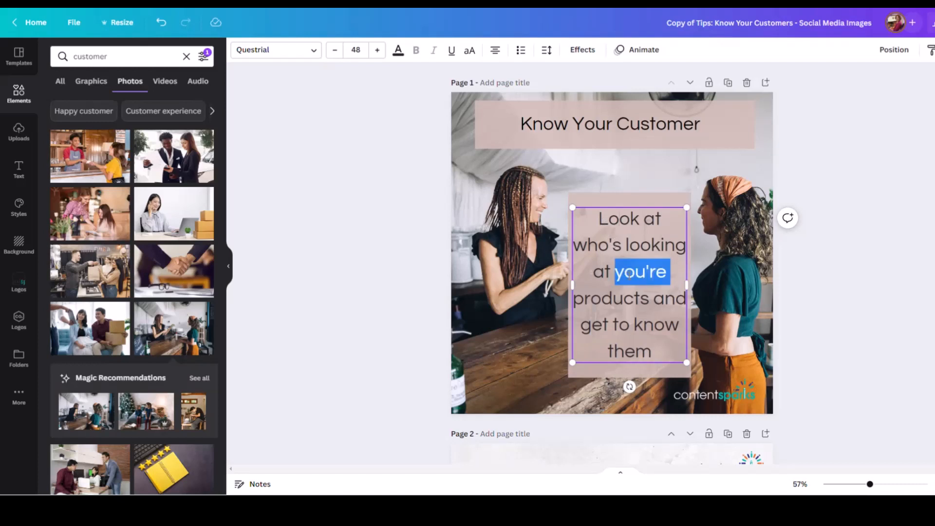
pyautogui.write('your')
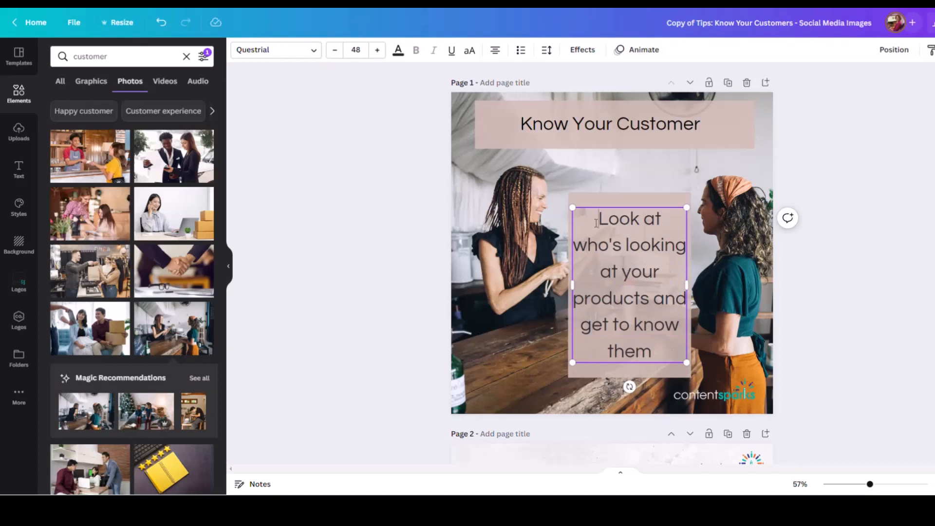
# Replace the entire body text with "Talk to the people who are looking at your products"
pyautogui.moveTo(596, 223); pyautogui.dragTo(659, 343)
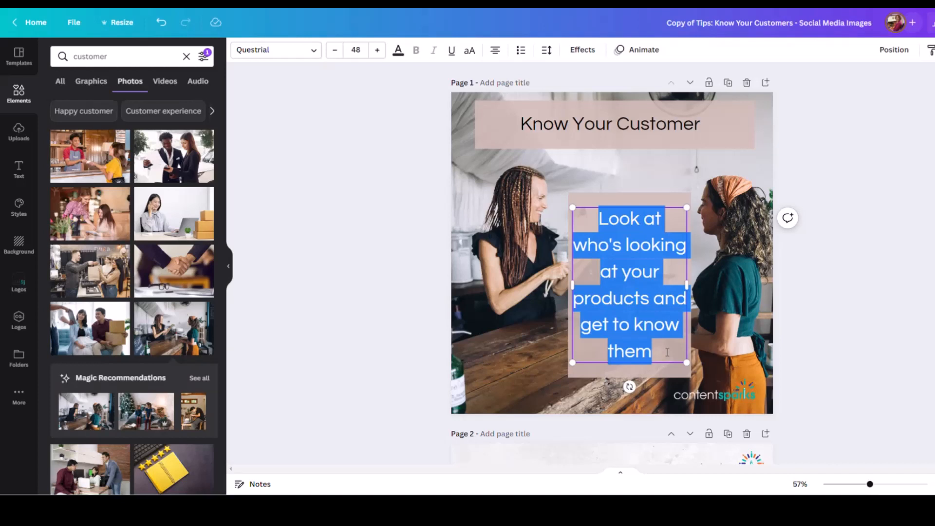
pyautogui.write('Talk to the ')
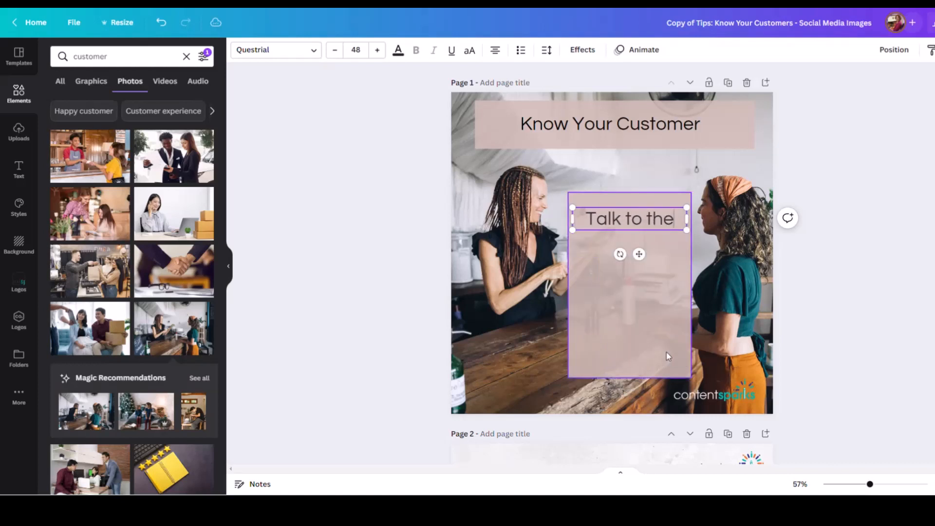
pyautogui.write('people who a')
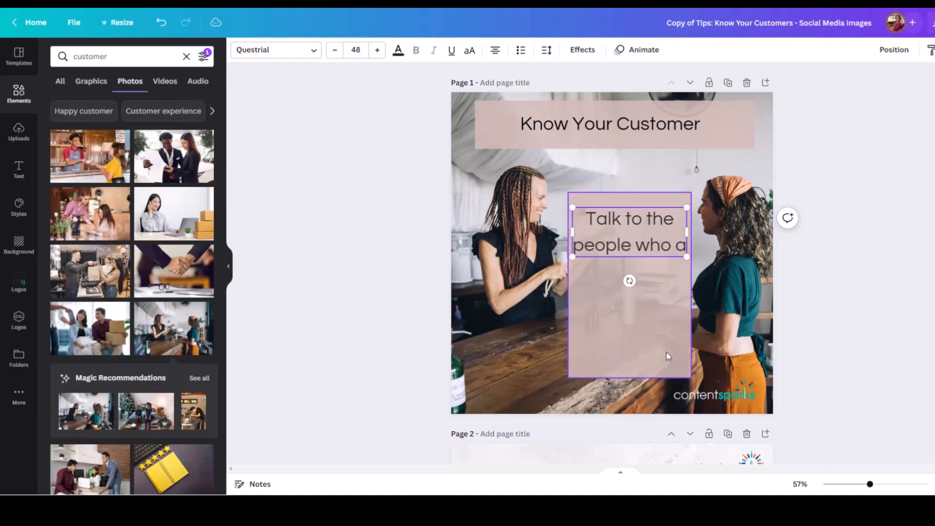
pyautogui.write('re looking ')
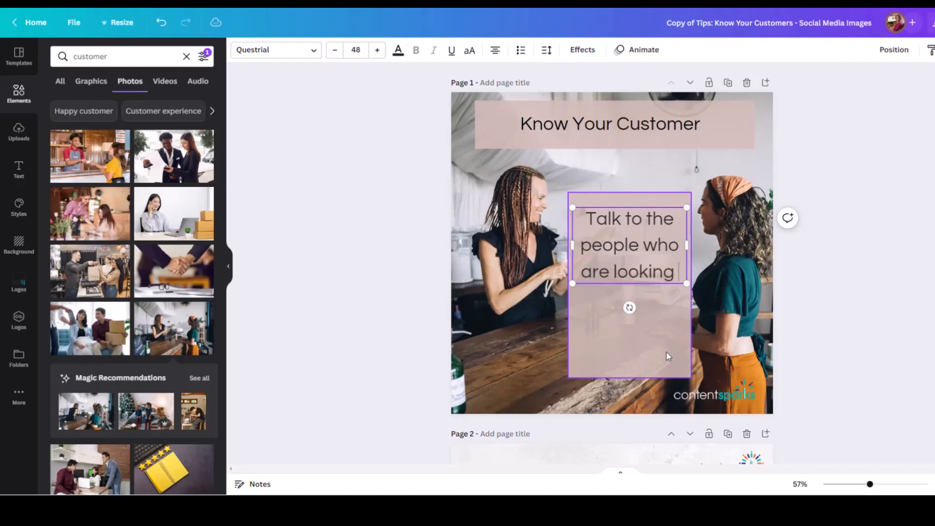
pyautogui.write('at your products')
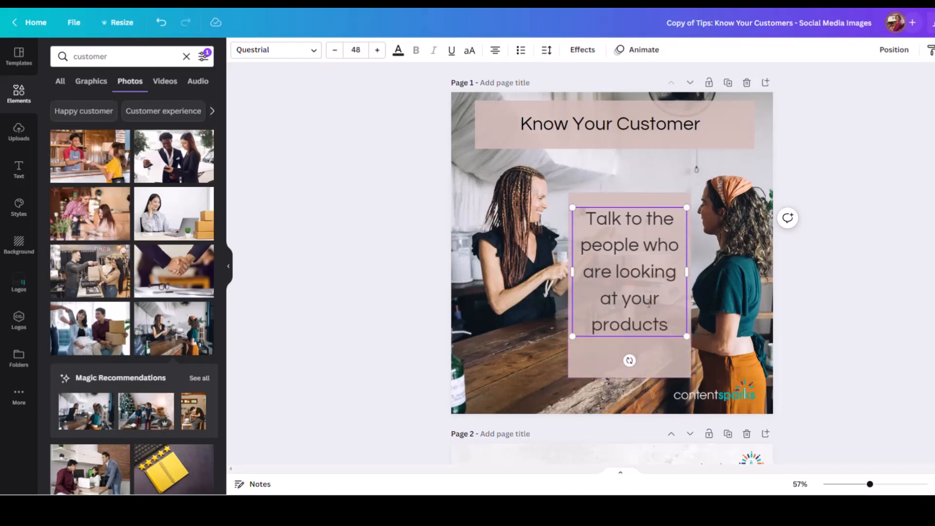
# Shorten the pink box behind the body text to a height of about 550 and center the text within it
pyautogui.click(667, 374)
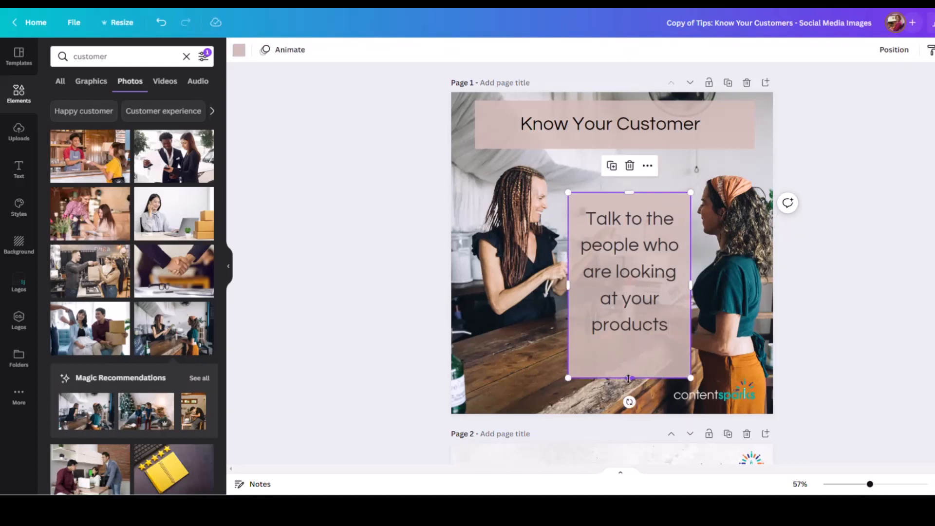
pyautogui.moveTo(629, 374); pyautogui.dragTo(628, 355)
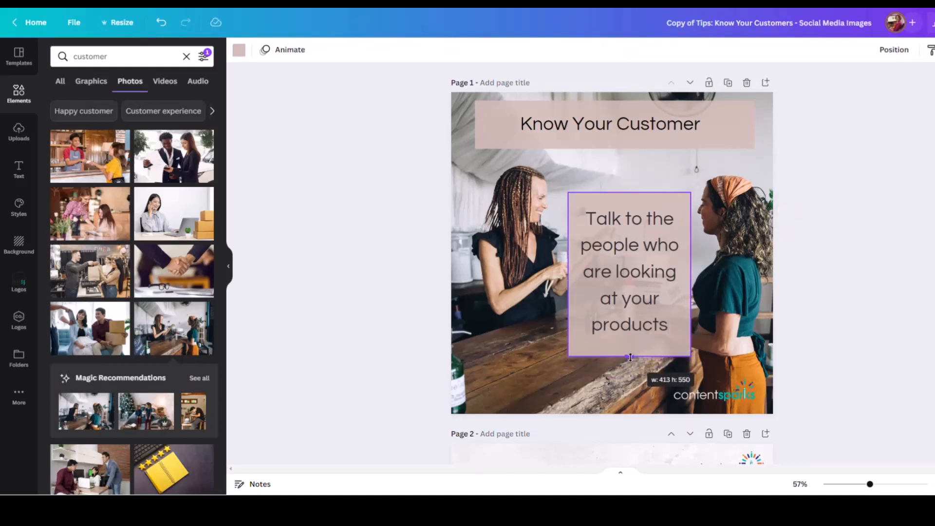
pyautogui.click(829, 309)
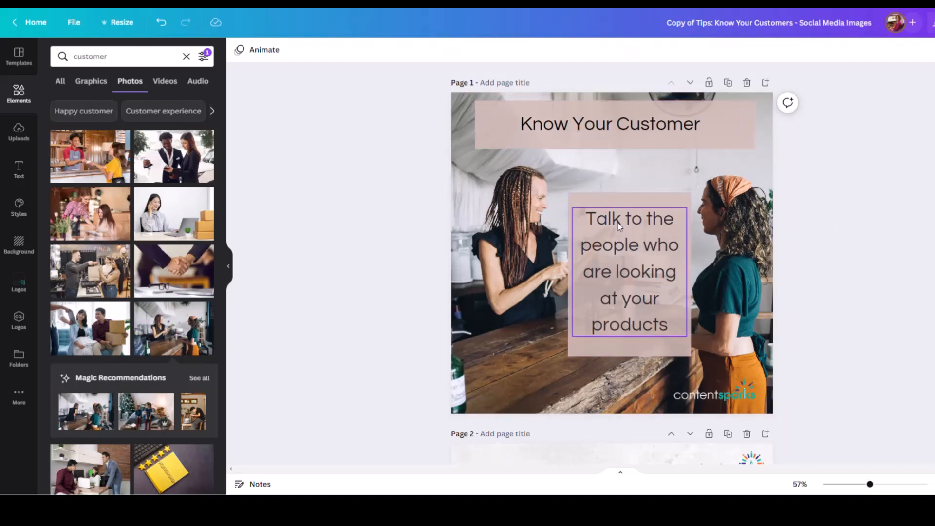
pyautogui.moveTo(614, 217); pyautogui.dragTo(618, 225)
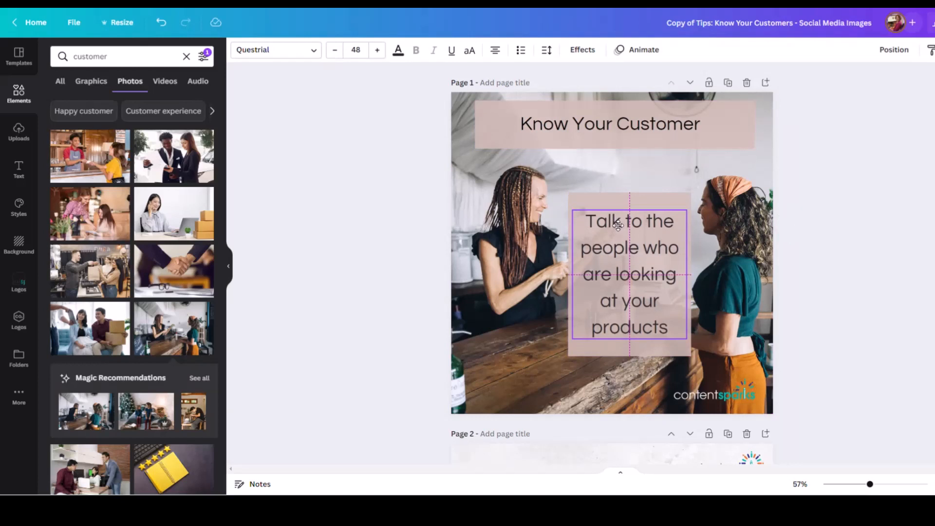
pyautogui.moveTo(617, 224); pyautogui.dragTo(619, 224)
# Delete the contentsparks logo from the lower-right corner of page 1
pyautogui.click(749, 293)
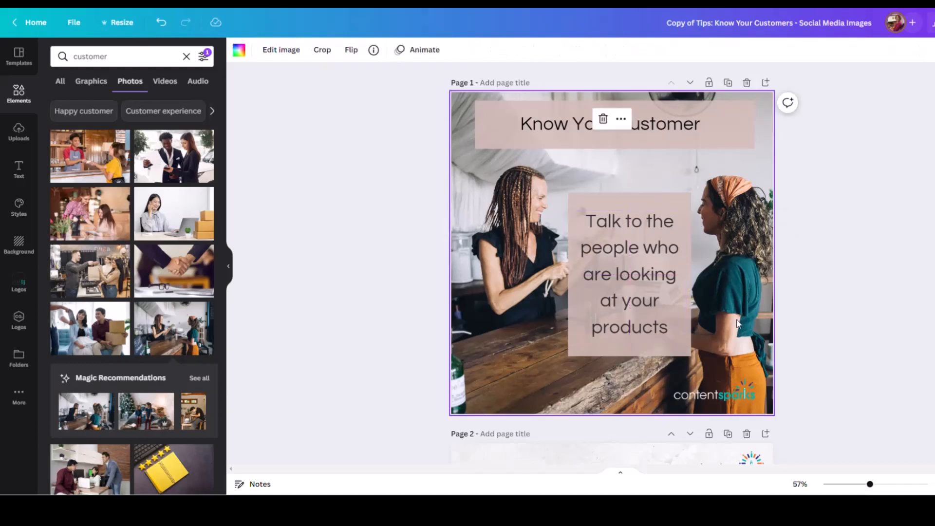
pyautogui.click(741, 392)
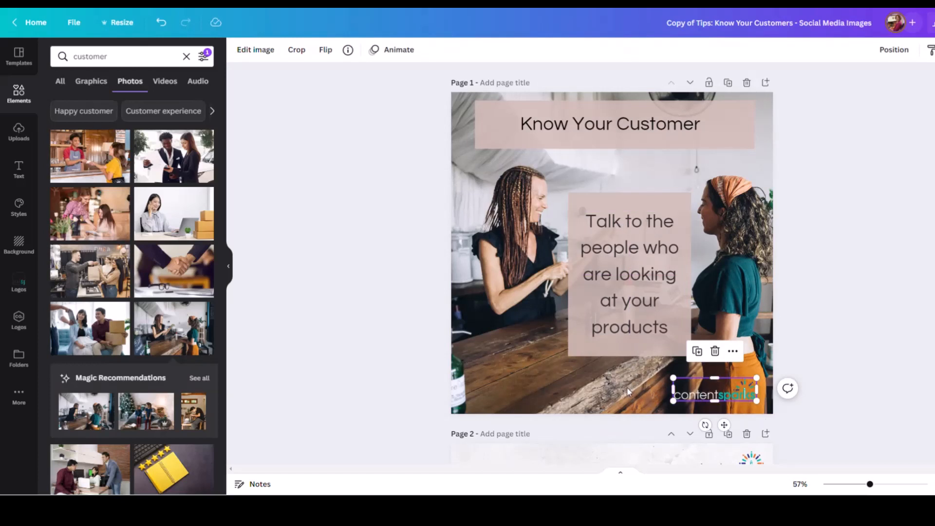
pyautogui.press('Delete')
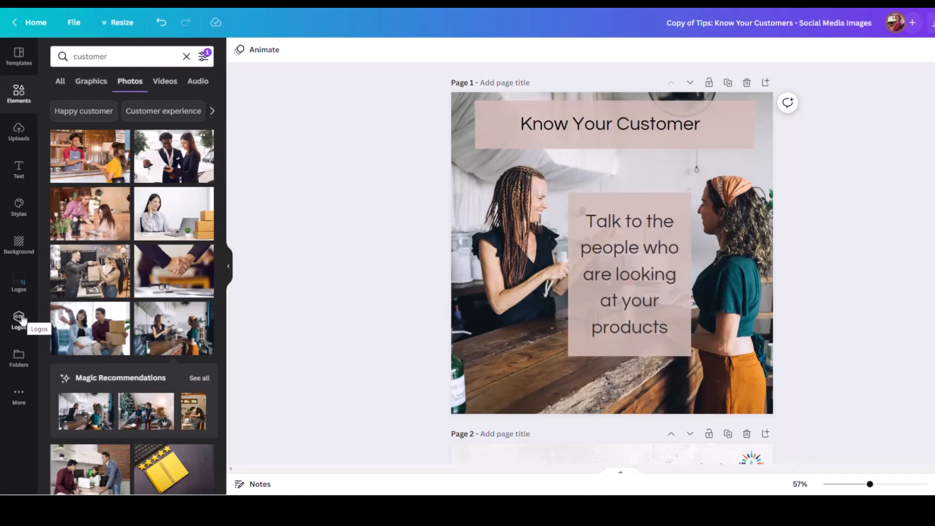
# Examine the logo files available for upload in CS_Graphics > FinalLogoFilesContentSparks > Content Sparks Logo and the existing uploads, without uploading anything
pyautogui.click(17, 138)
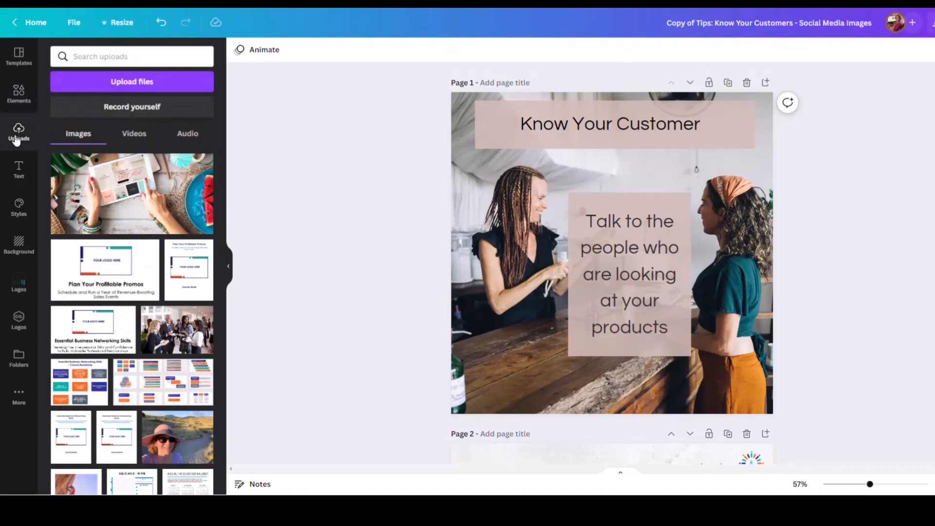
pyautogui.click(78, 87)
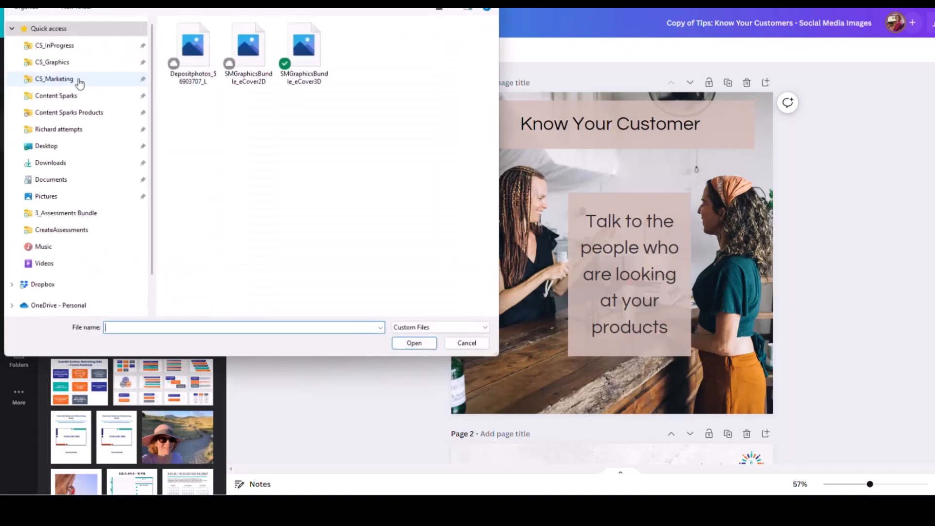
pyautogui.click(68, 63)
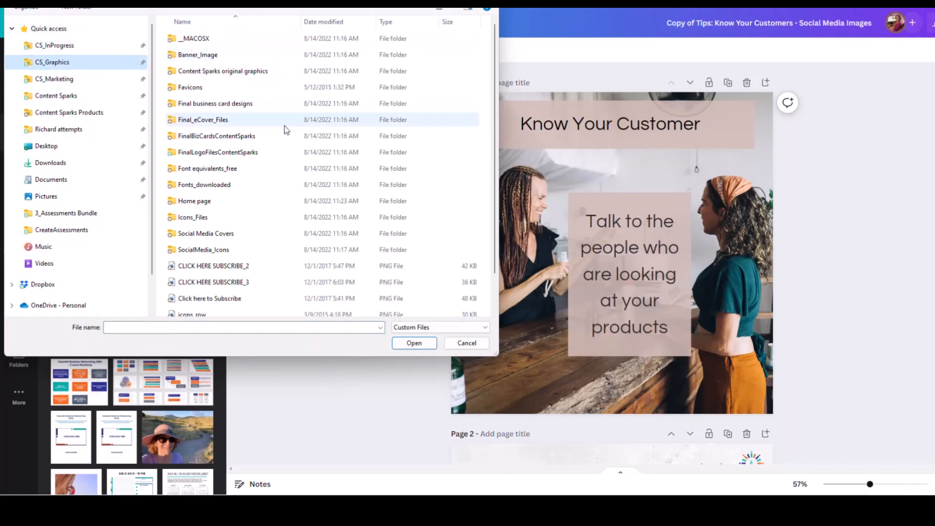
pyautogui.doubleClick(225, 153)
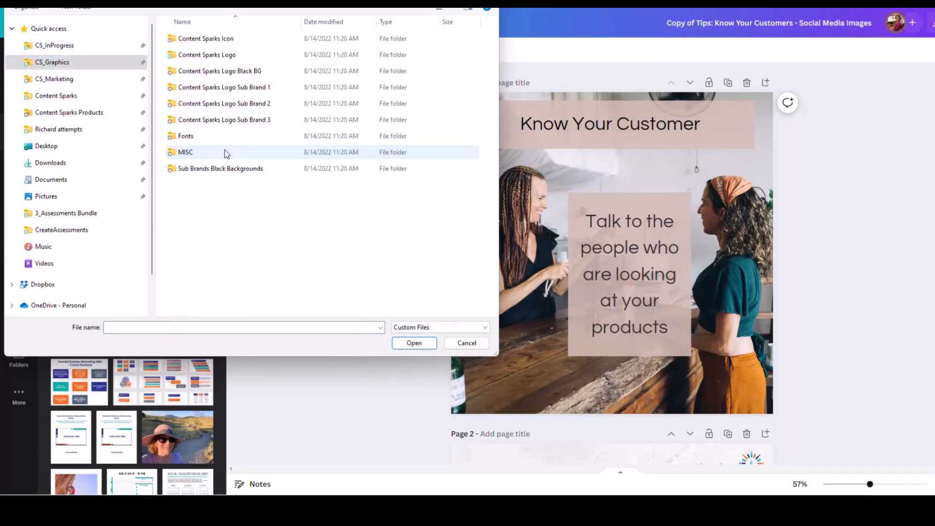
pyautogui.doubleClick(211, 58)
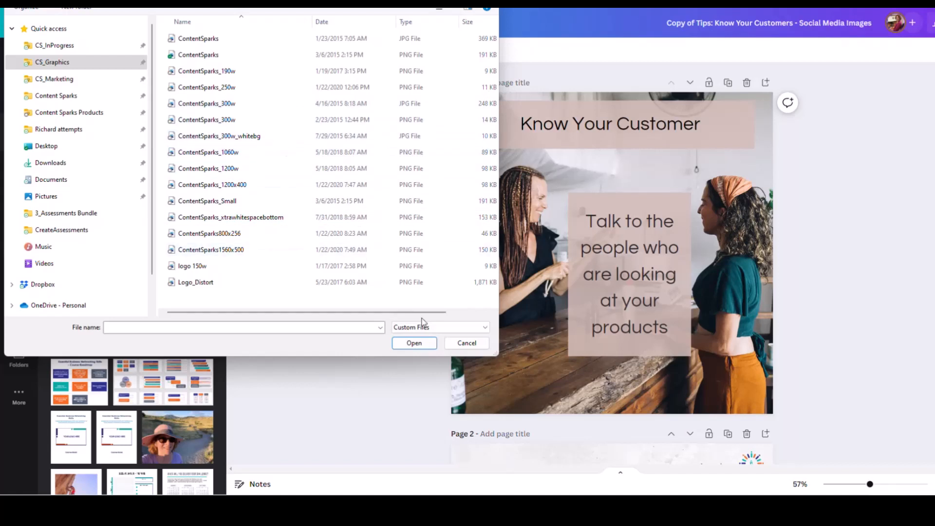
pyautogui.click(467, 343)
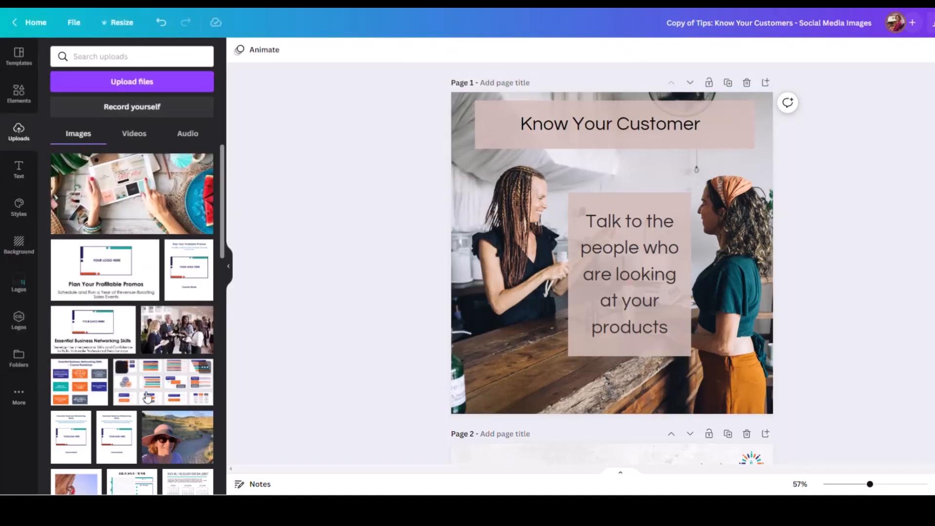
pyautogui.scroll(-5, 139, 381)
pyautogui.scroll(5, 138, 381)
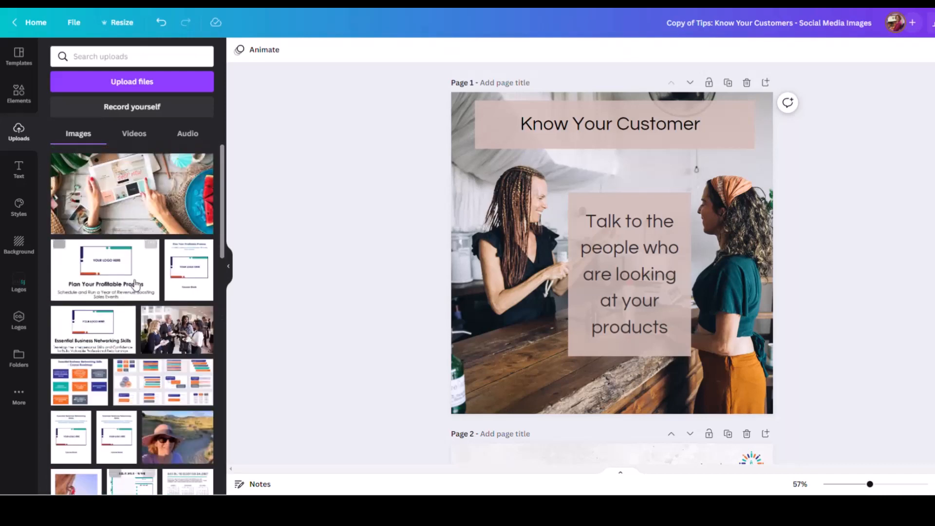
# Try the dark-gray contentsparks logo from the Logos folder in the lower-left area of page 1, and delete it
pyautogui.click(16, 298)
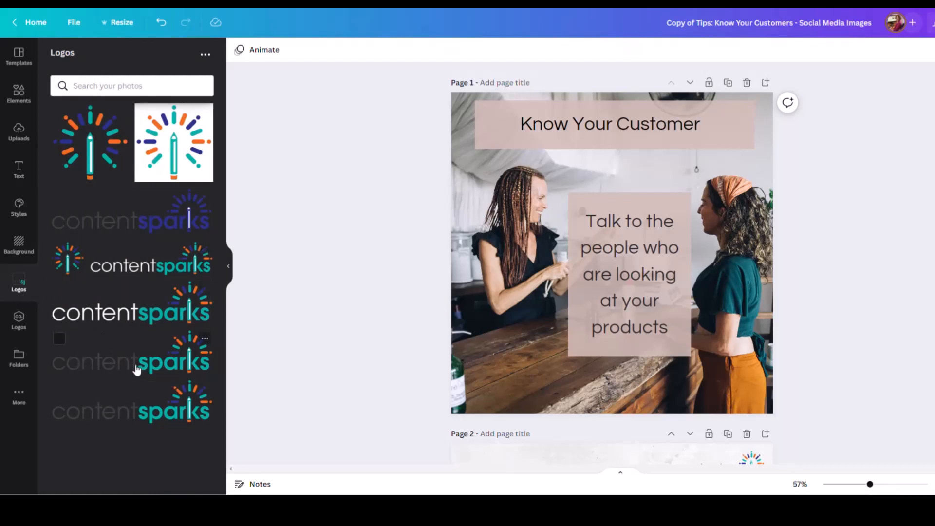
pyautogui.click(112, 372)
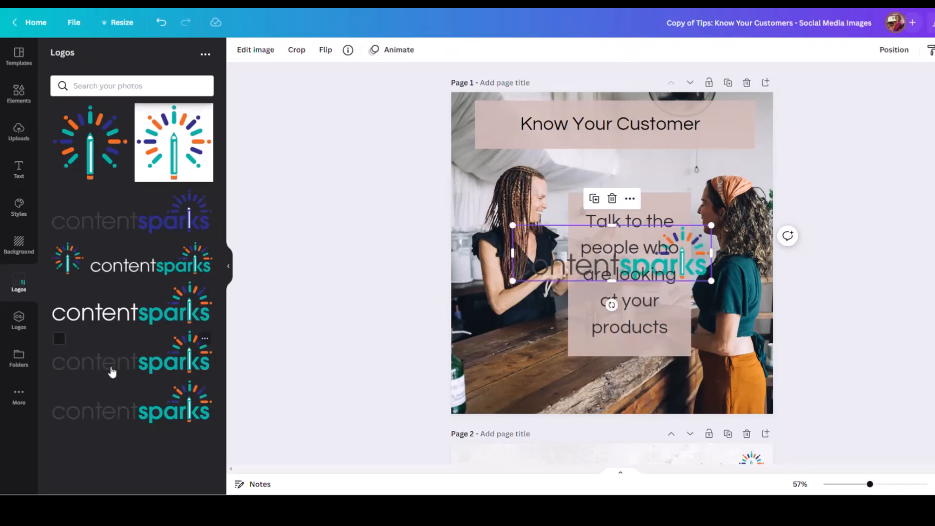
pyautogui.moveTo(632, 265)
pyautogui.mouseDown()
pyautogui.moveTo(621, 217)
pyautogui.moveTo(636, 255)
pyautogui.mouseUp()
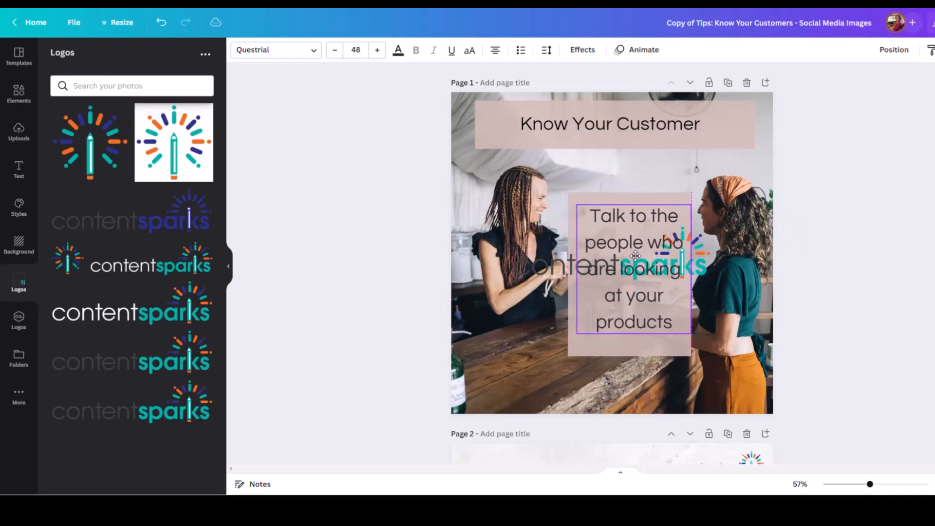
pyautogui.moveTo(535, 264); pyautogui.dragTo(483, 393)
pyautogui.press('Delete')
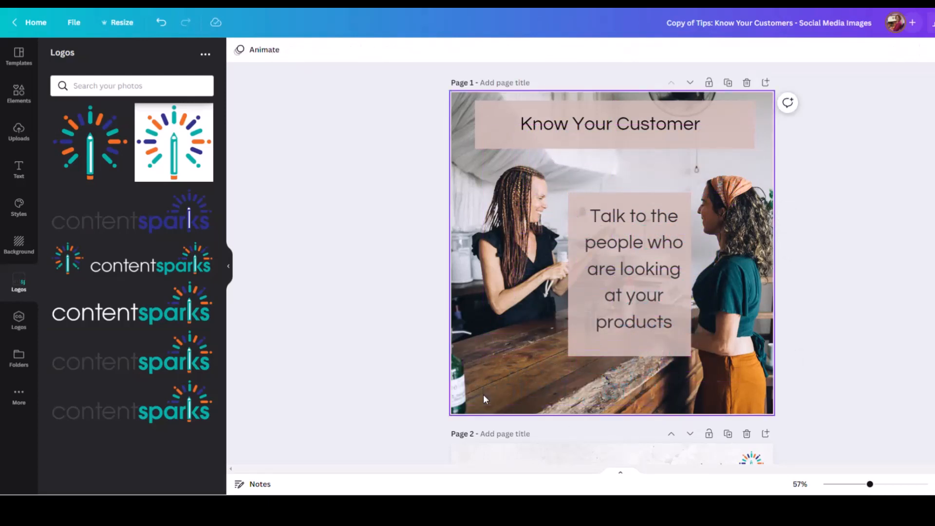
# Add the contentsparks logo with white lettering, scaled down to about half size, in the lower-left corner of page 1
pyautogui.click(166, 319)
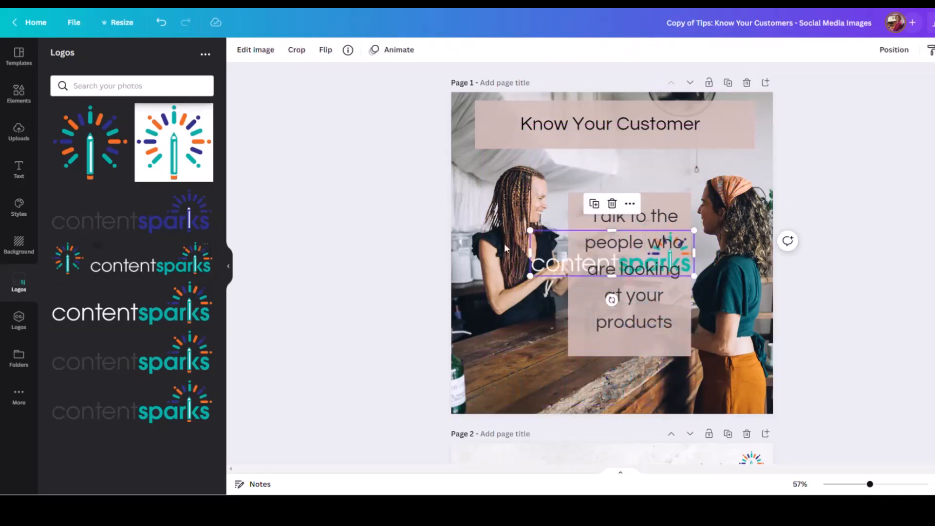
pyautogui.moveTo(601, 256); pyautogui.dragTo(494, 382)
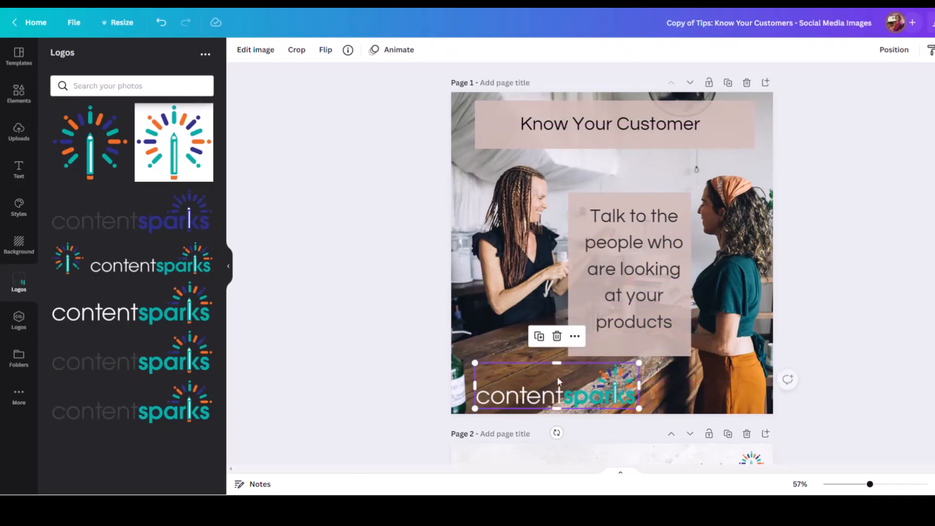
pyautogui.moveTo(640, 362); pyautogui.dragTo(564, 384)
pyautogui.moveTo(510, 395); pyautogui.dragTo(508, 379)
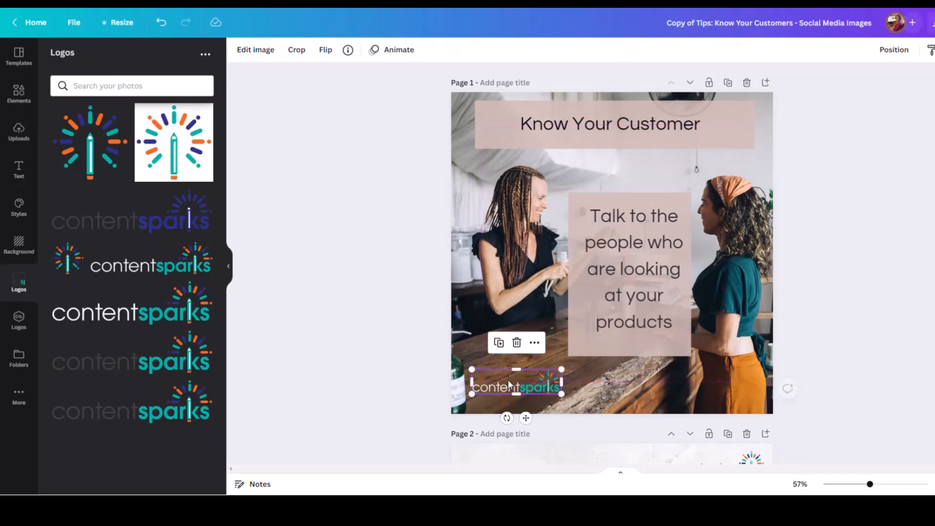
pyautogui.click(845, 335)
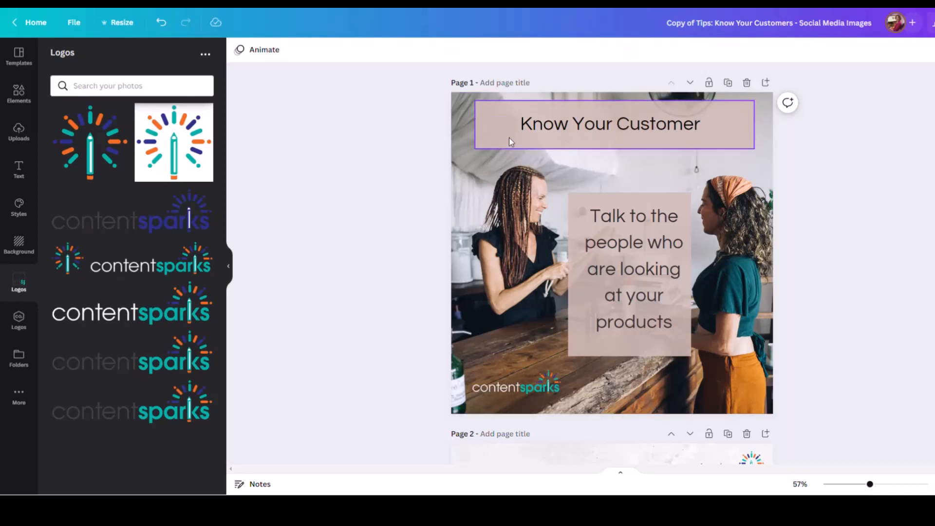
# Re-center the body text within the pink box on page 1
pyautogui.click(637, 246)
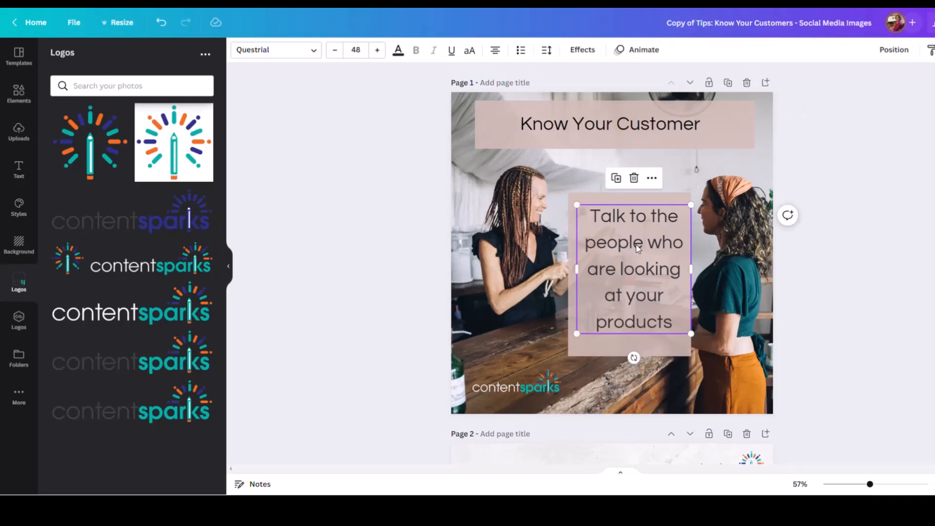
pyautogui.moveTo(638, 248); pyautogui.dragTo(631, 247)
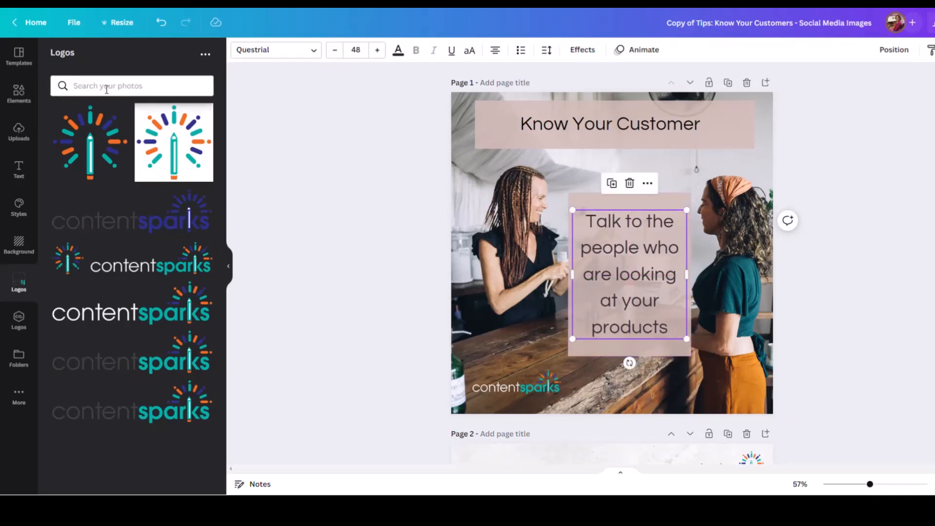
pyautogui.click(294, 133)
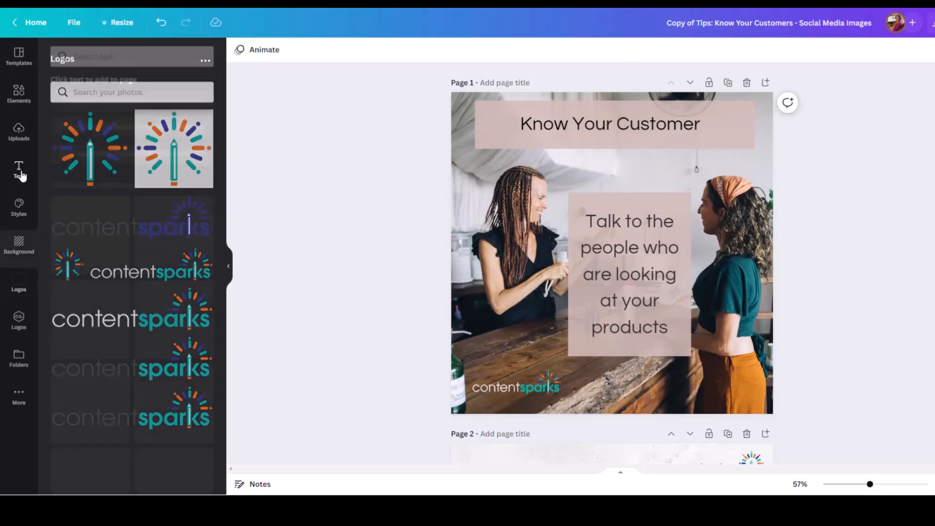
pyautogui.click(19, 172)
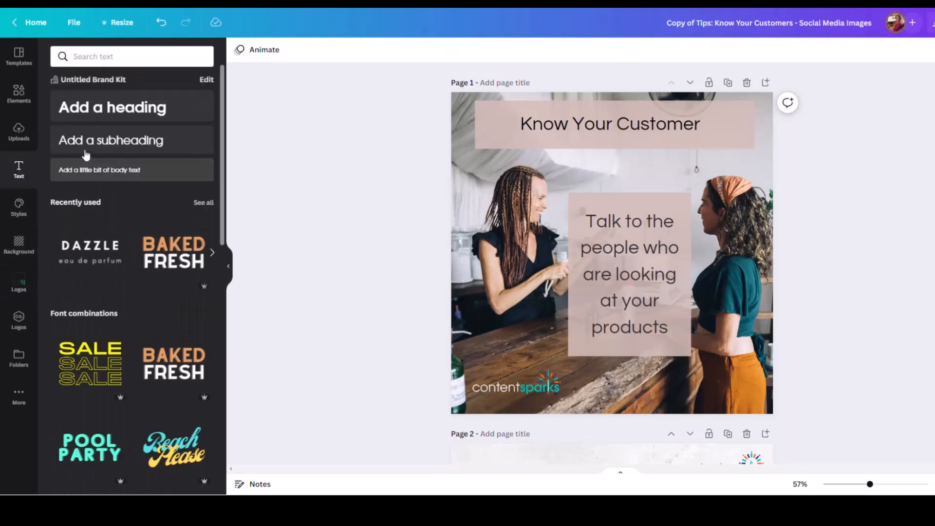
pyautogui.click(87, 146)
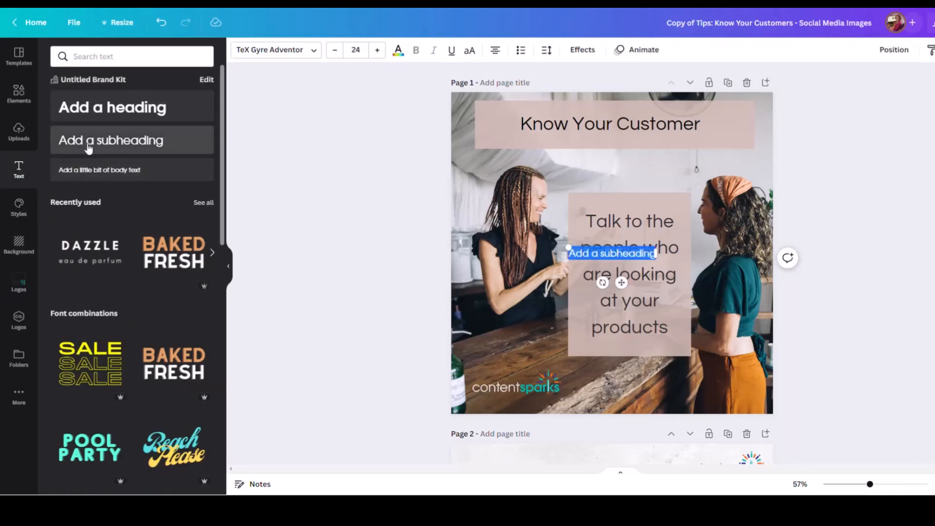
pyautogui.moveTo(622, 281); pyautogui.dragTo(657, 417)
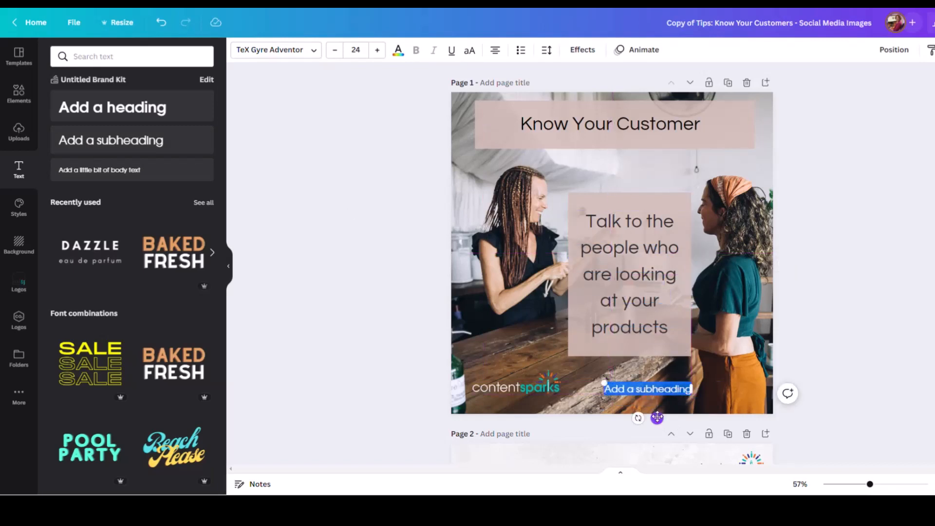
pyautogui.write('http')
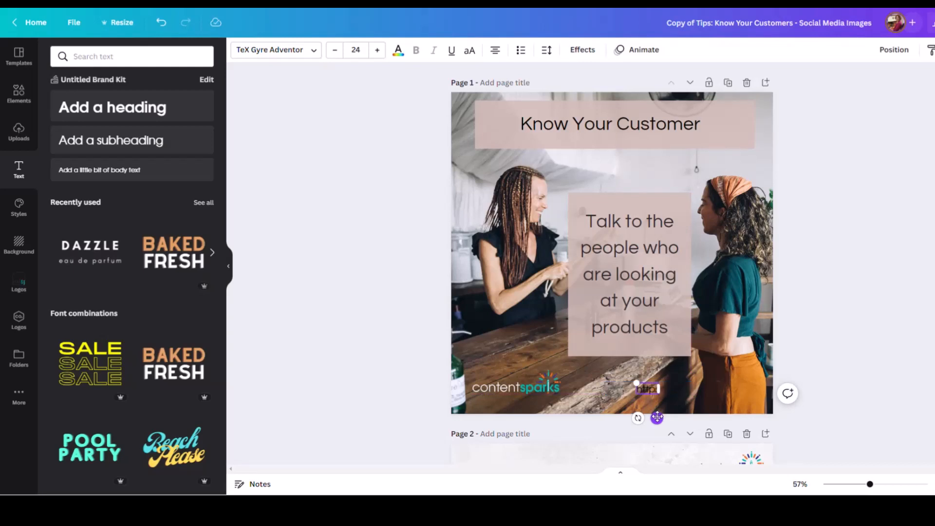
pyautogui.write('s:')
pyautogui.press('BackSpace')
pyautogui.write('s')
pyautogui.press('BackSpace')
pyautogui.write('://c')
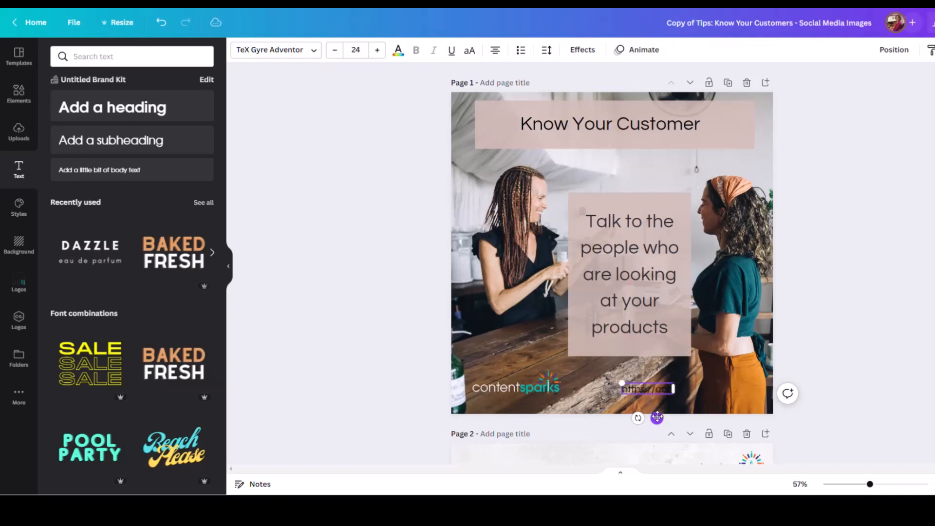
pyautogui.write('ontentsparks.com')
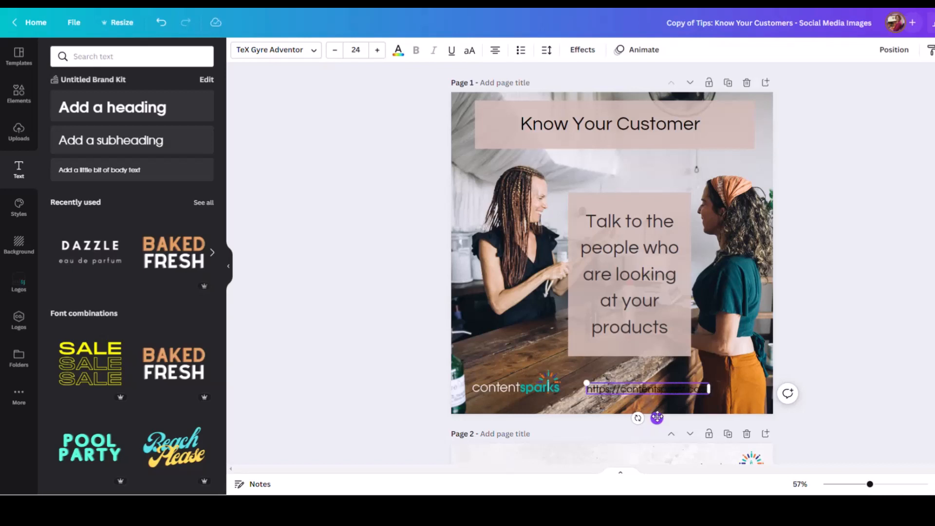
pyautogui.write('/blog/know')
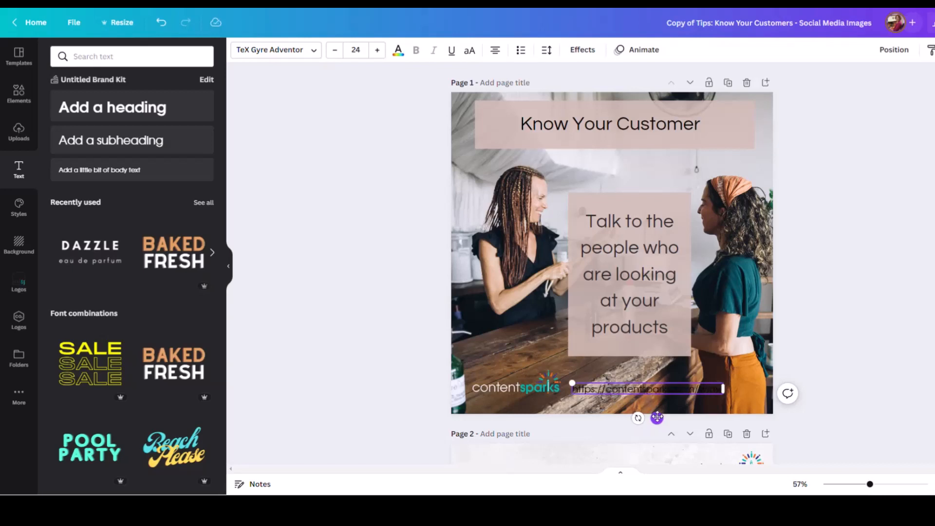
pyautogui.write('customer')
pyautogui.press('Return')
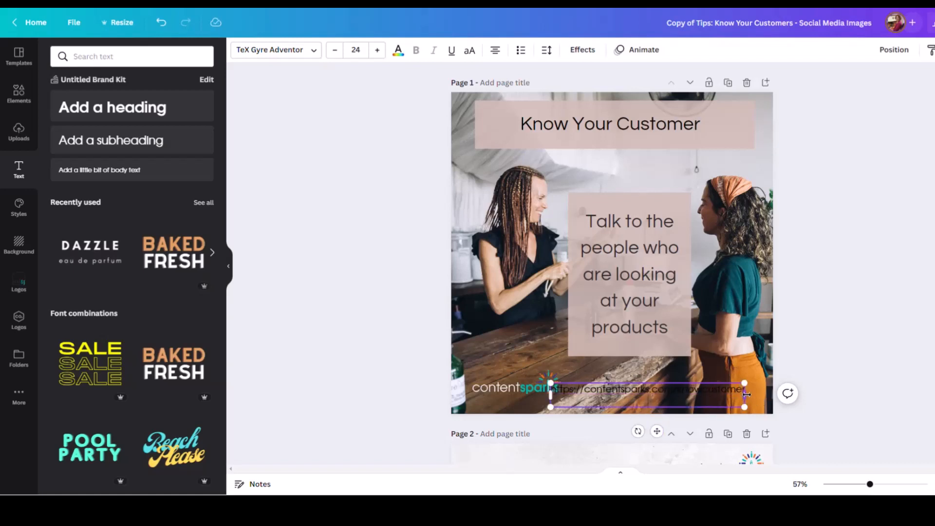
# Widen the URL text box slightly, color its text white, and nudge it away from the logo
pyautogui.moveTo(751, 395); pyautogui.dragTo(764, 395)
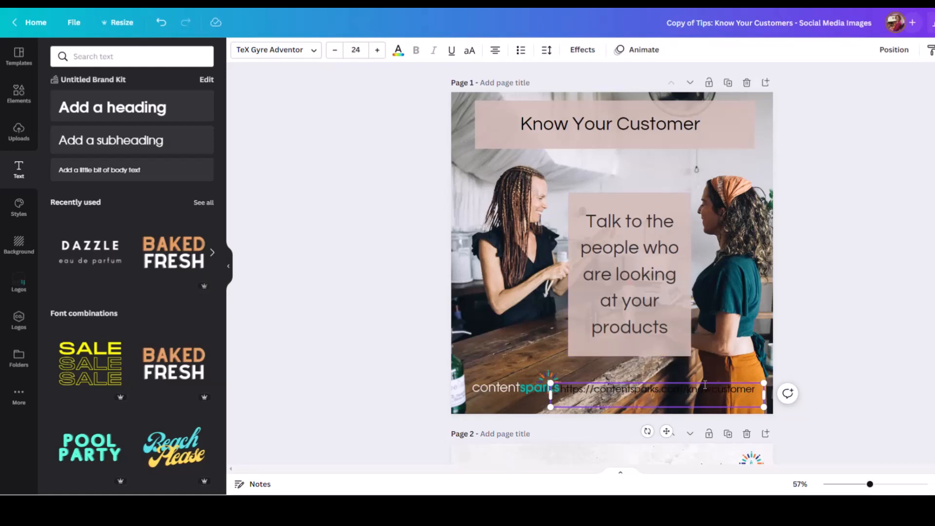
pyautogui.click(398, 50)
pyautogui.click(89, 134)
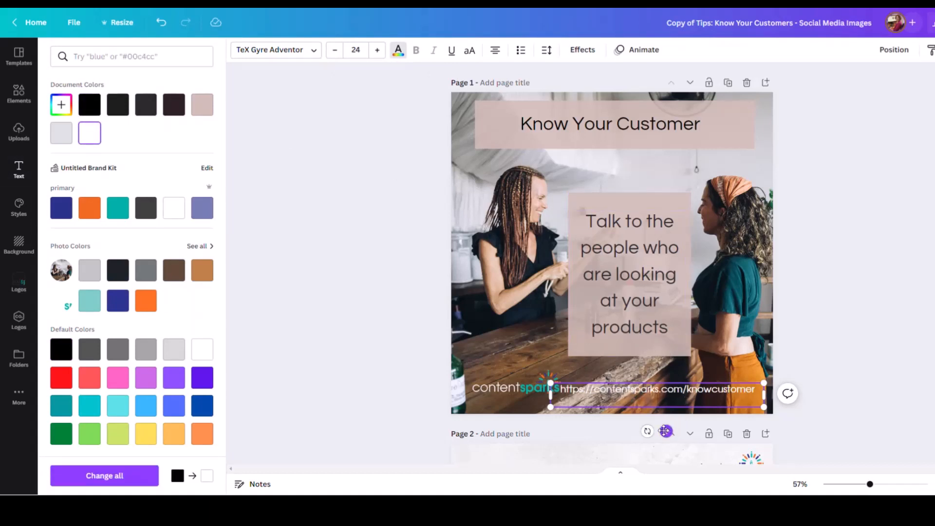
pyautogui.moveTo(667, 431); pyautogui.dragTo(675, 430)
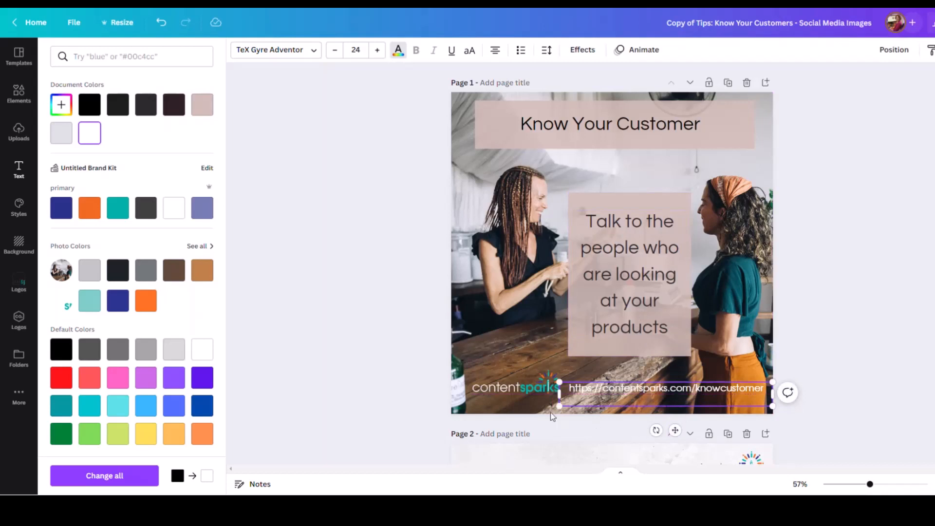
# Move the logo up beside the lower part of the pink body-text box, and shift the URL toward the bottom center of page 1
pyautogui.click(513, 388)
pyautogui.moveTo(512, 388); pyautogui.dragTo(504, 308)
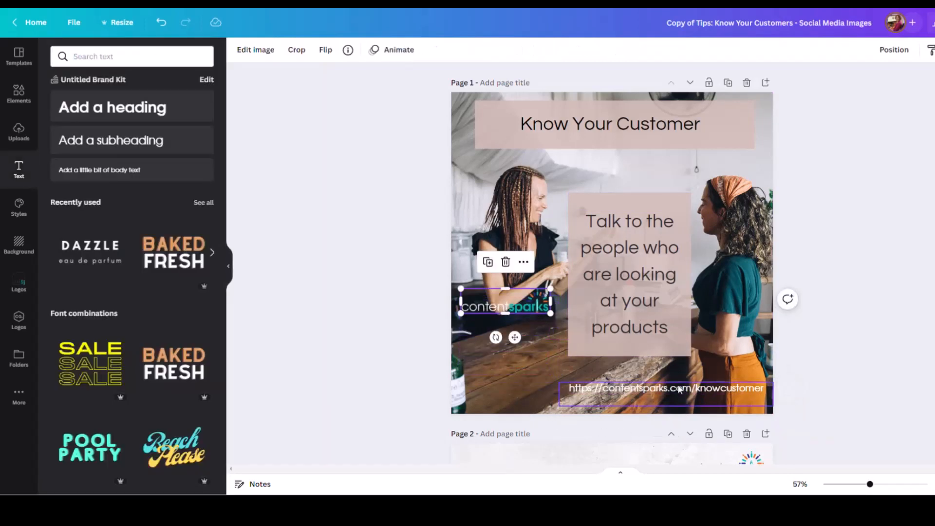
pyautogui.moveTo(676, 392); pyautogui.dragTo(612, 396)
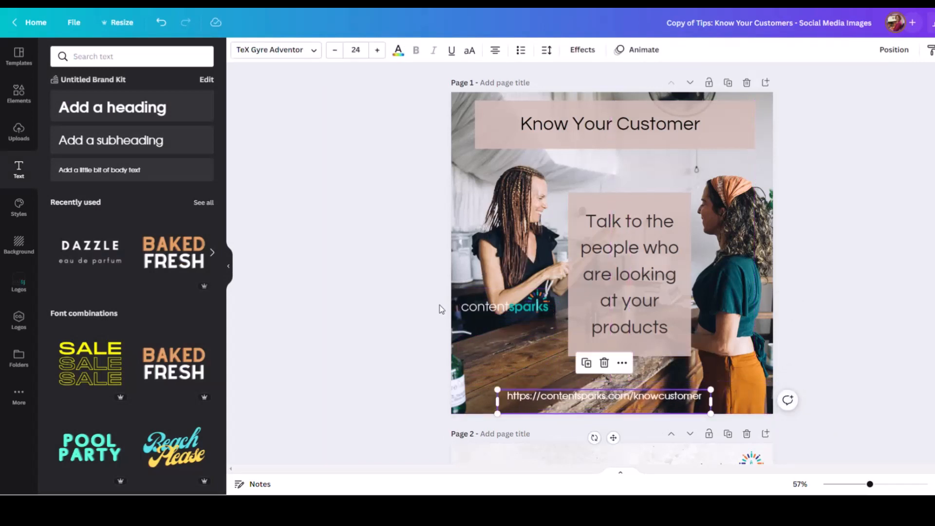
# Set the URL's font size to 29, widen its box to fit one line, and reposition it near the bottom center
pyautogui.click(376, 50)
pyautogui.click(376, 50)
pyautogui.click(376, 50)
pyautogui.click(376, 51)
pyautogui.click(377, 50)
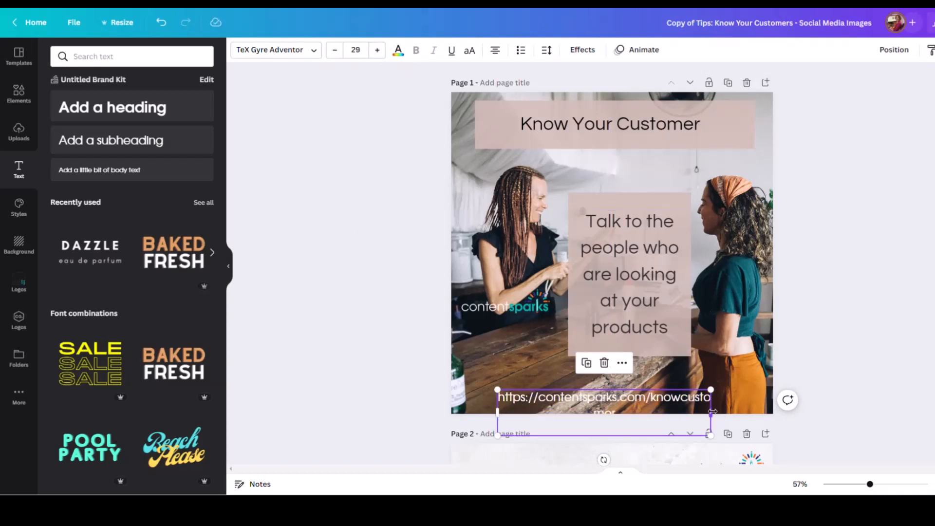
pyautogui.moveTo(711, 412); pyautogui.dragTo(754, 412)
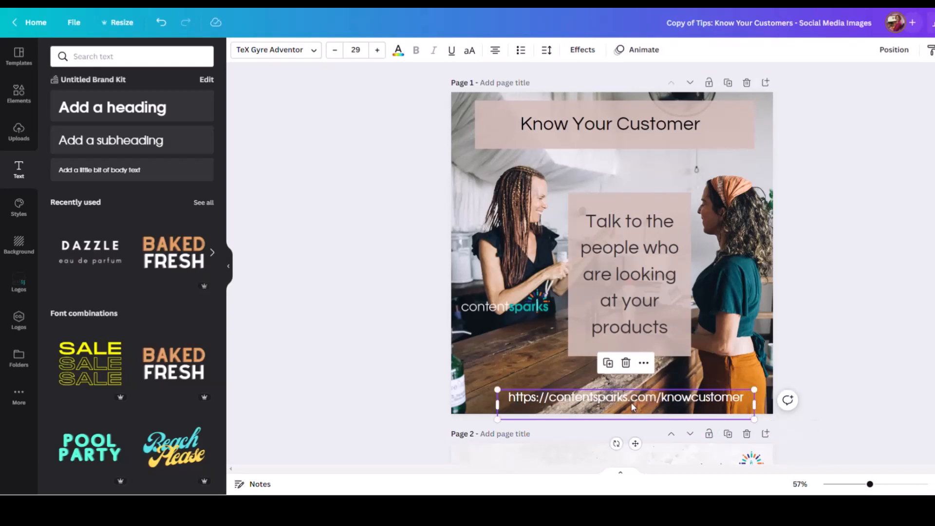
pyautogui.moveTo(633, 407); pyautogui.dragTo(612, 399)
# Search the graphics for "square" and "Rectangle", try a black rectangle behind the URL on page 1, and delete it
pyautogui.click(583, 194)
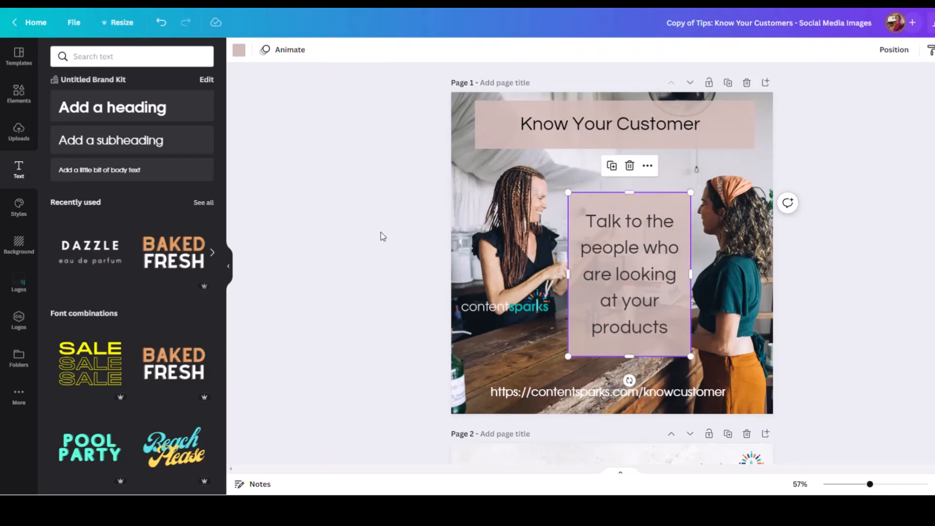
pyautogui.click(400, 230)
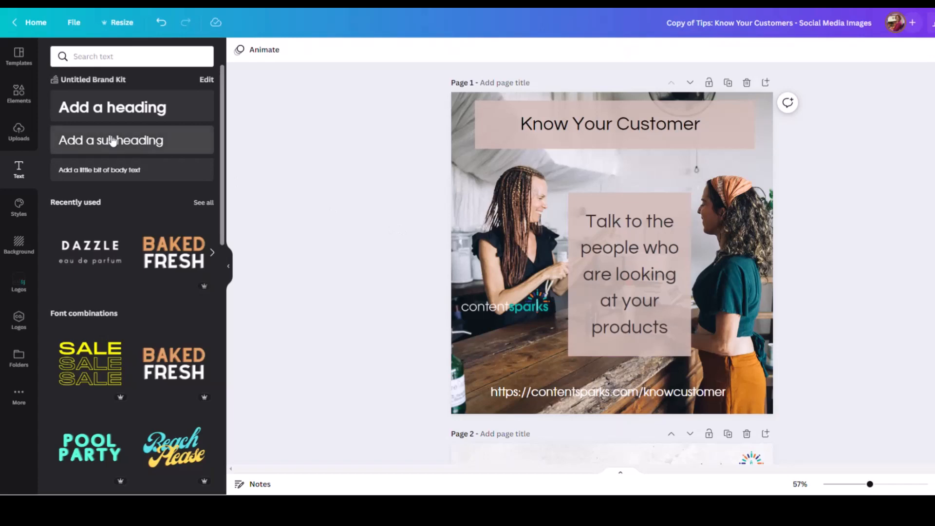
pyautogui.click(19, 97)
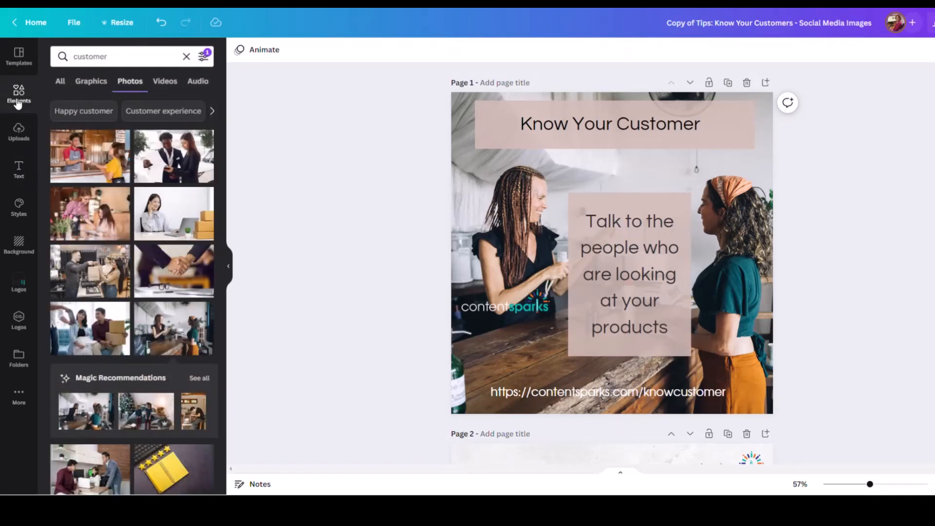
pyautogui.click(84, 82)
pyautogui.click(126, 58)
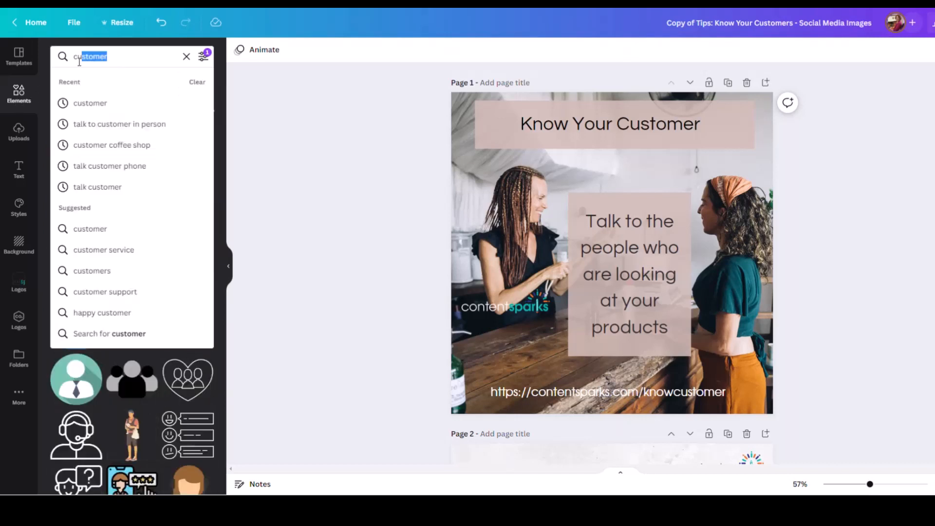
pyautogui.write('square')
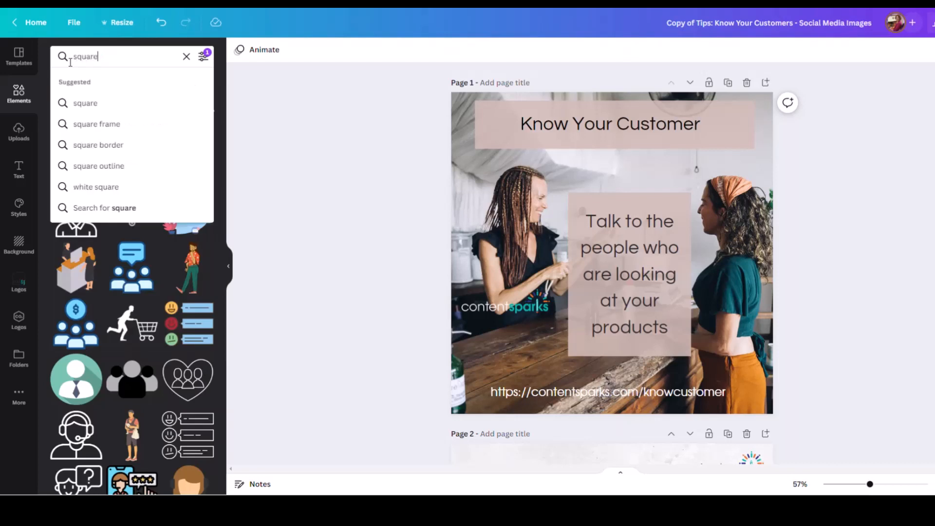
pyautogui.press('Return')
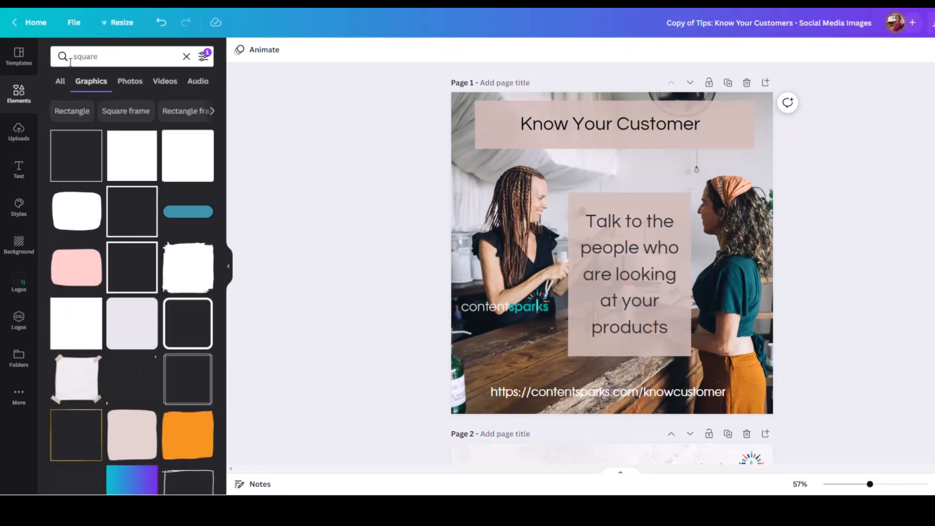
pyautogui.click(72, 111)
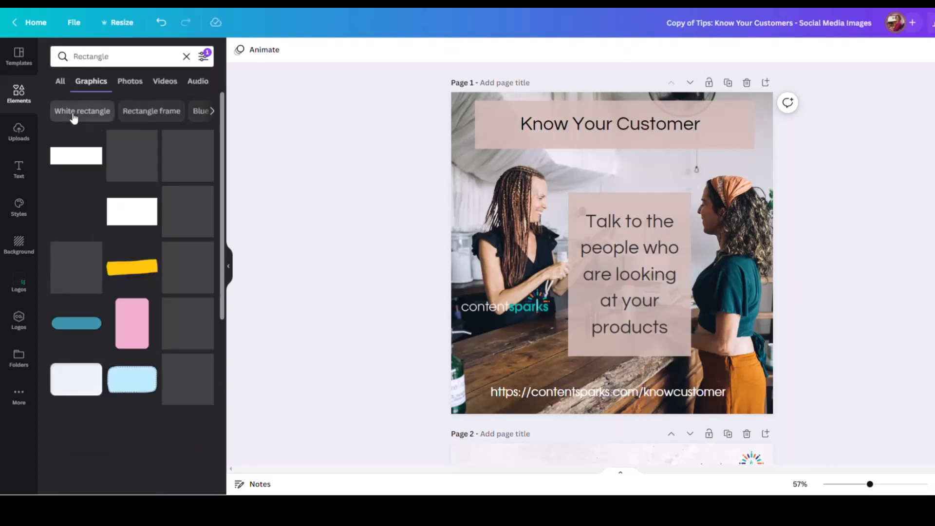
pyautogui.click(77, 160)
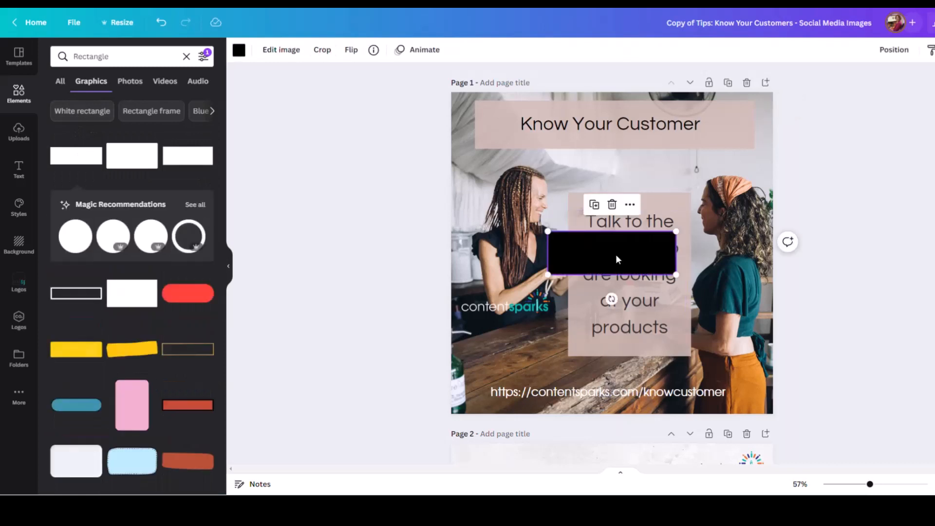
pyautogui.moveTo(615, 254); pyautogui.dragTo(535, 390)
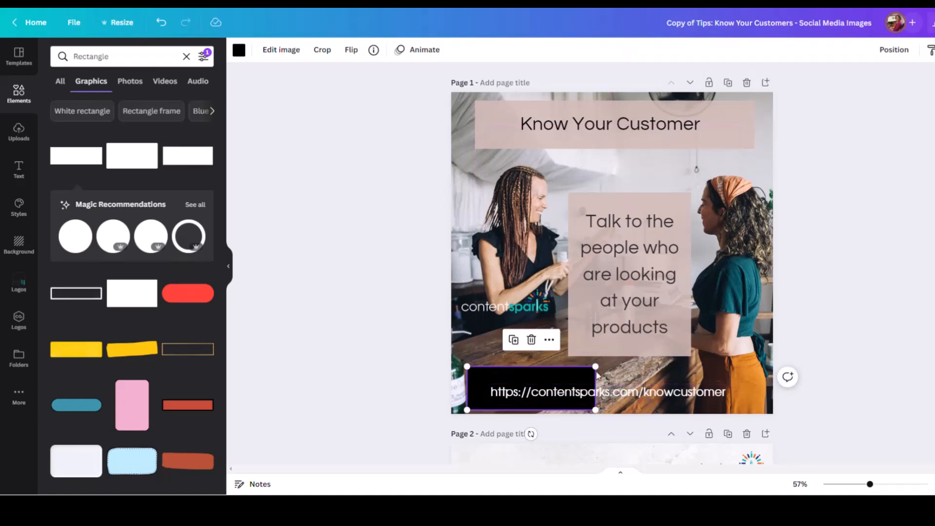
pyautogui.moveTo(596, 368); pyautogui.dragTo(620, 384)
pyautogui.press('Delete')
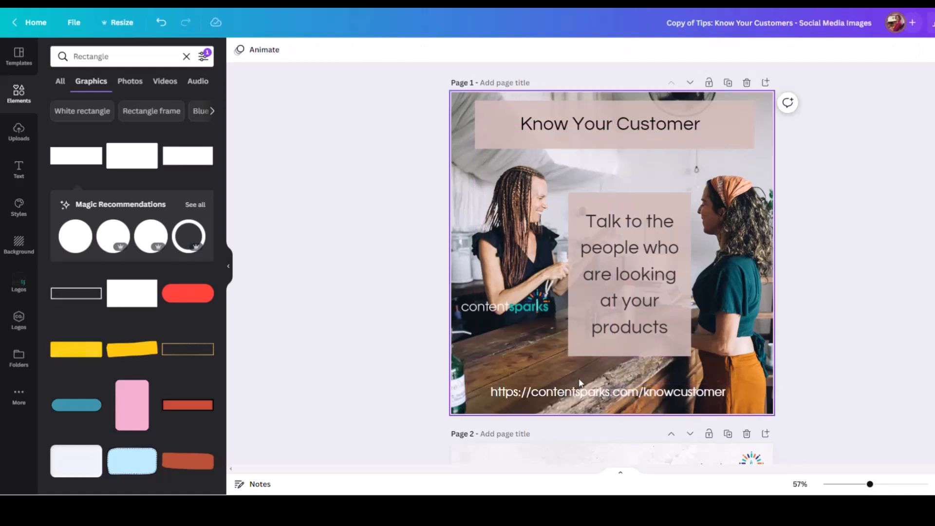
# Duplicate the pink body-text box and reshape the copy into a full-width band along the bottom of page 1, behind the URL
pyautogui.click(581, 348)
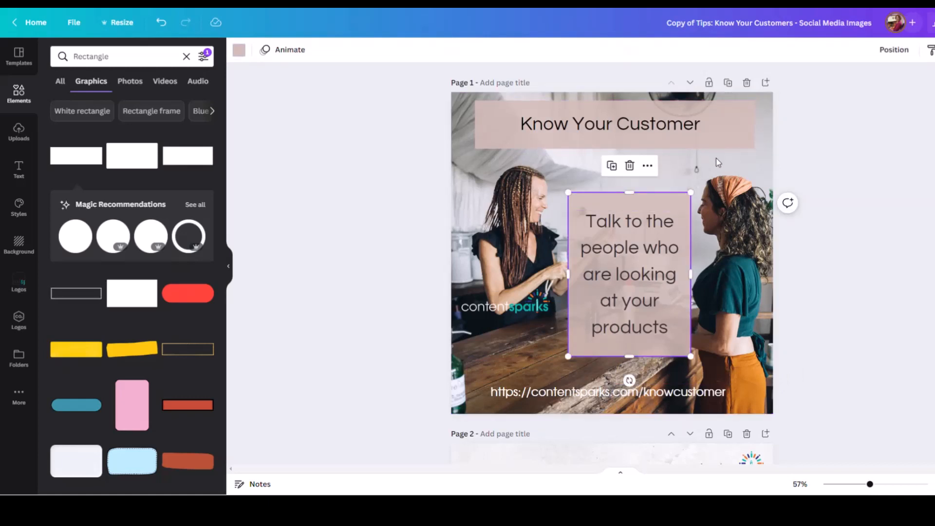
pyautogui.click(612, 166)
pyautogui.moveTo(616, 251); pyautogui.dragTo(500, 307)
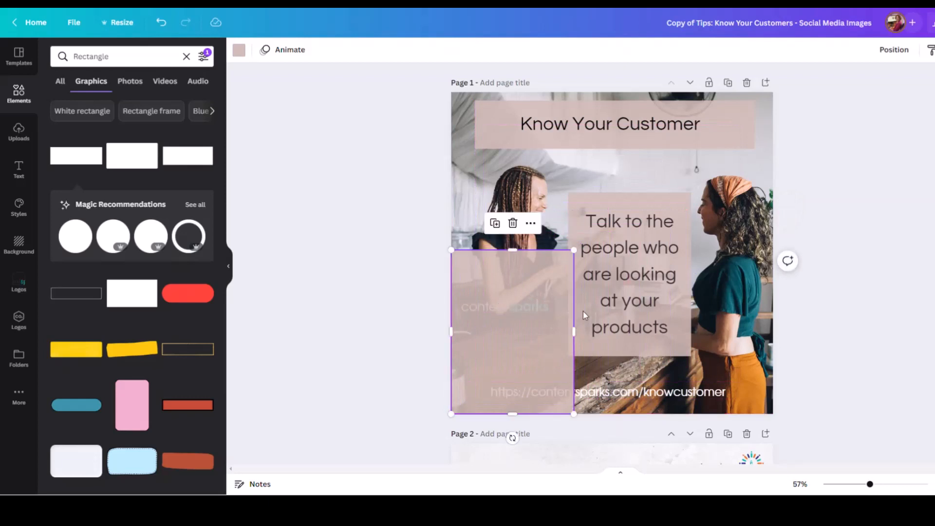
pyautogui.moveTo(574, 332); pyautogui.dragTo(771, 345)
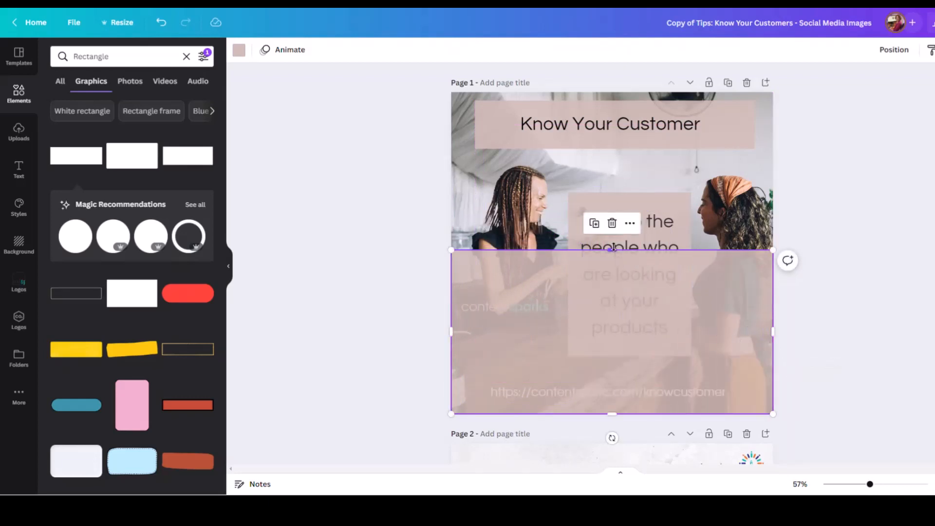
pyautogui.moveTo(613, 249); pyautogui.dragTo(616, 367)
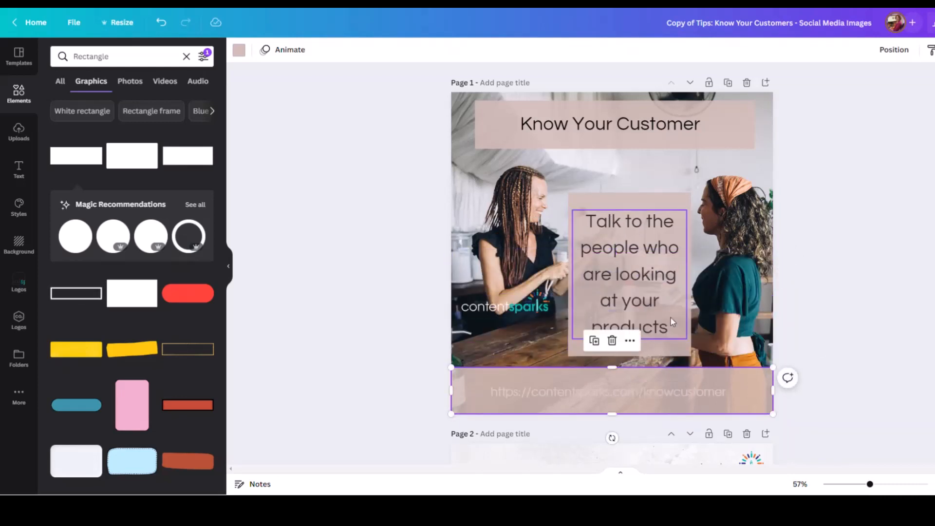
pyautogui.click(893, 58)
pyautogui.click(853, 82)
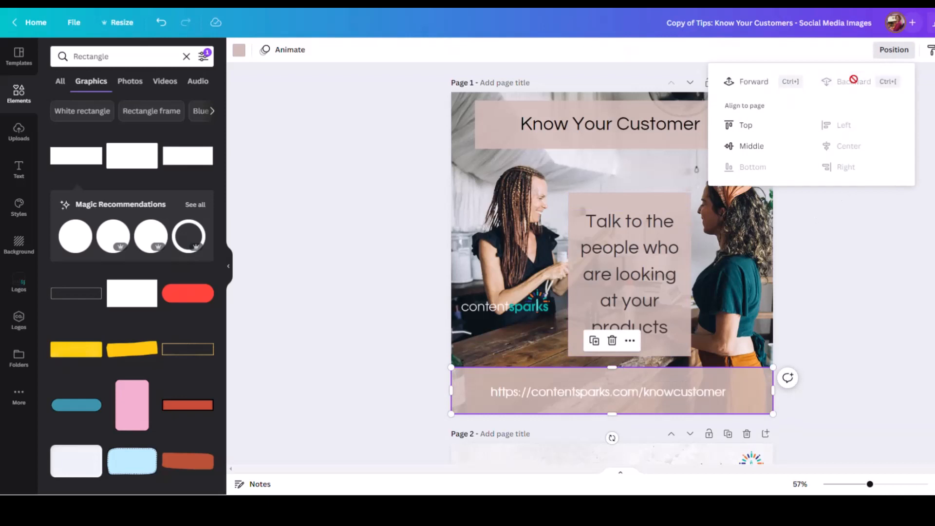
# Try the pink document color on the URL text, and settle on black
pyautogui.click(641, 394)
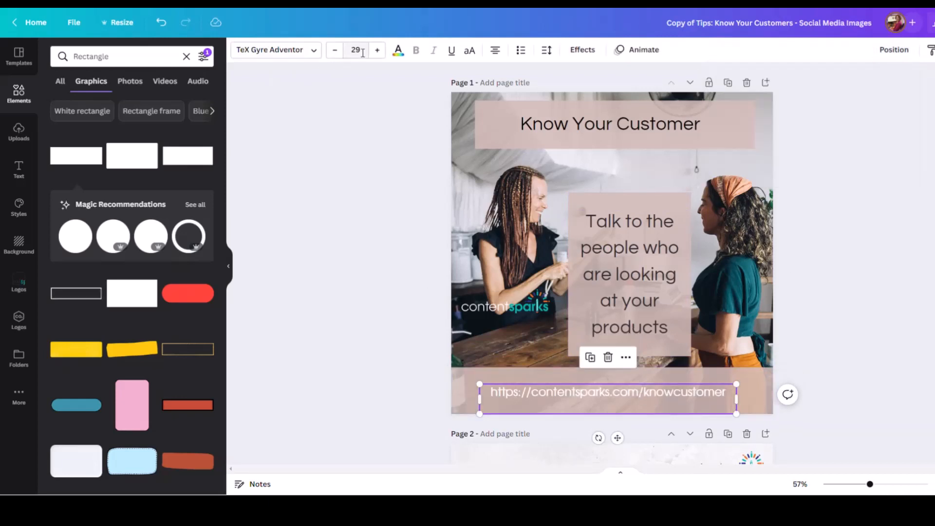
pyautogui.click(398, 50)
pyautogui.click(397, 51)
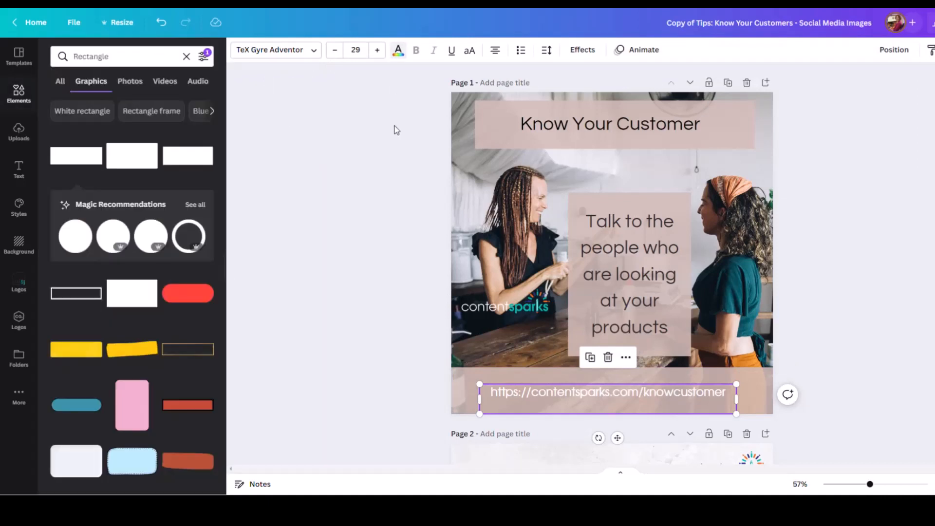
pyautogui.click(399, 55)
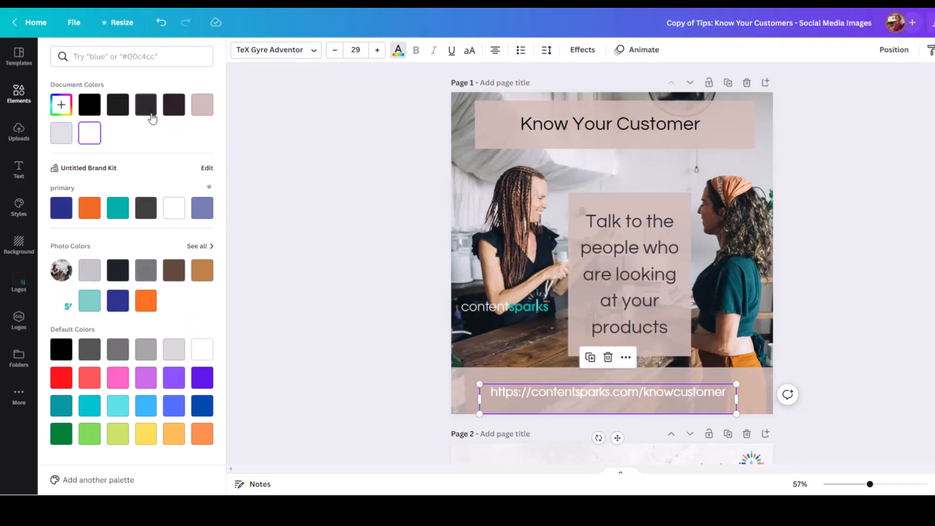
pyautogui.click(206, 110)
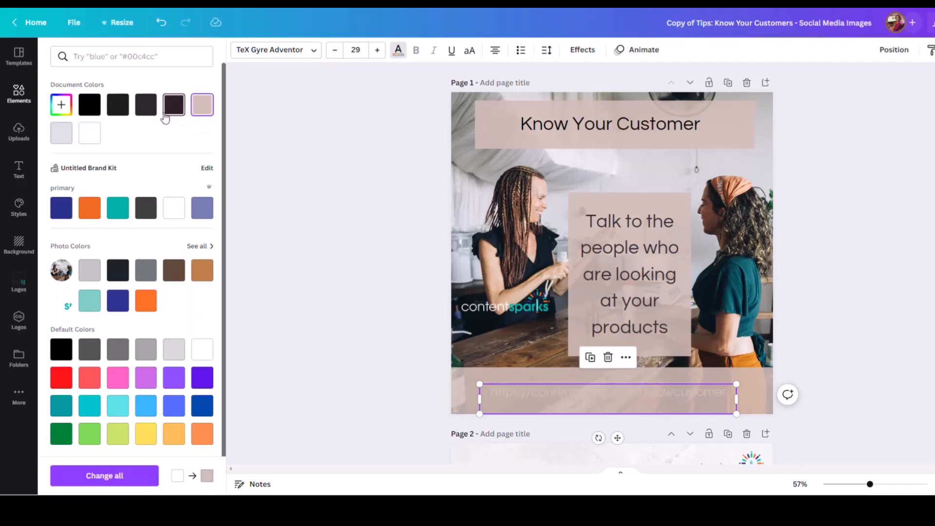
pyautogui.click(88, 113)
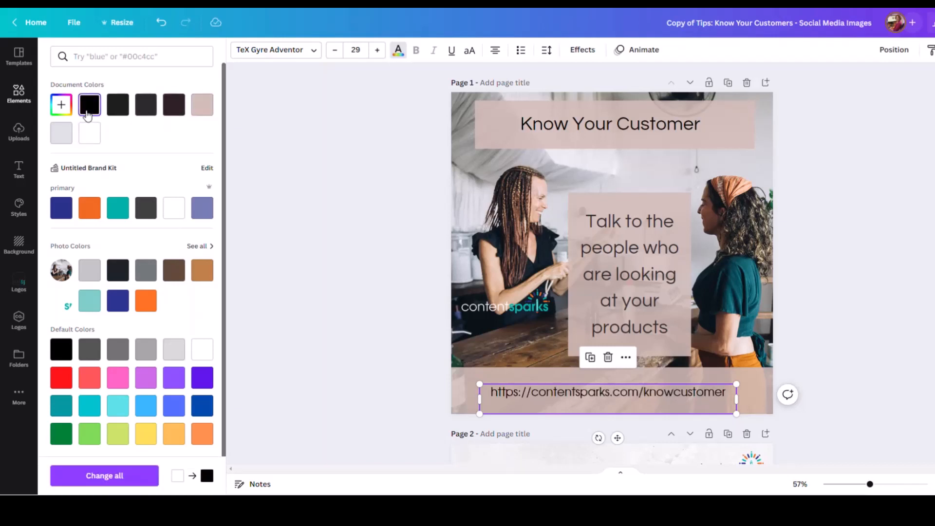
# Reduce the height of the pink band along the bottom of page 1 and move the URL text down to fit inside it
pyautogui.click(356, 273)
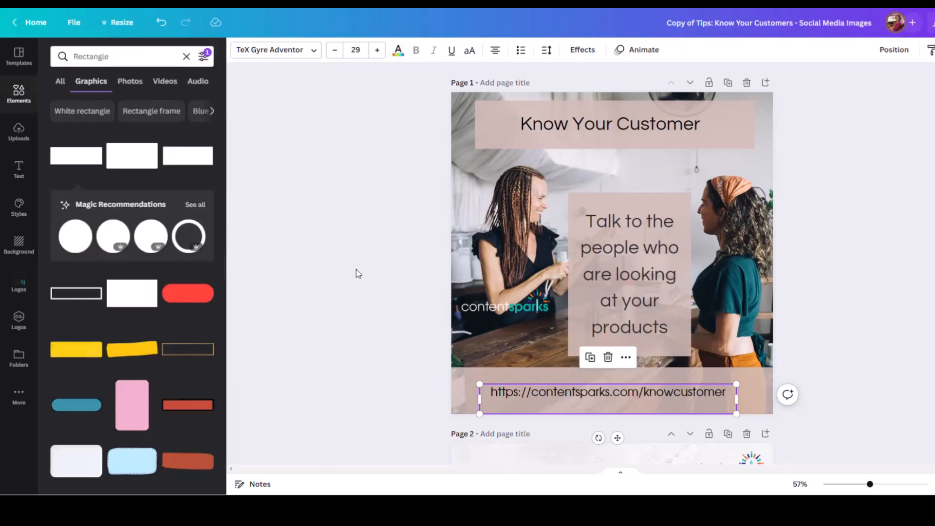
pyautogui.click(922, 287)
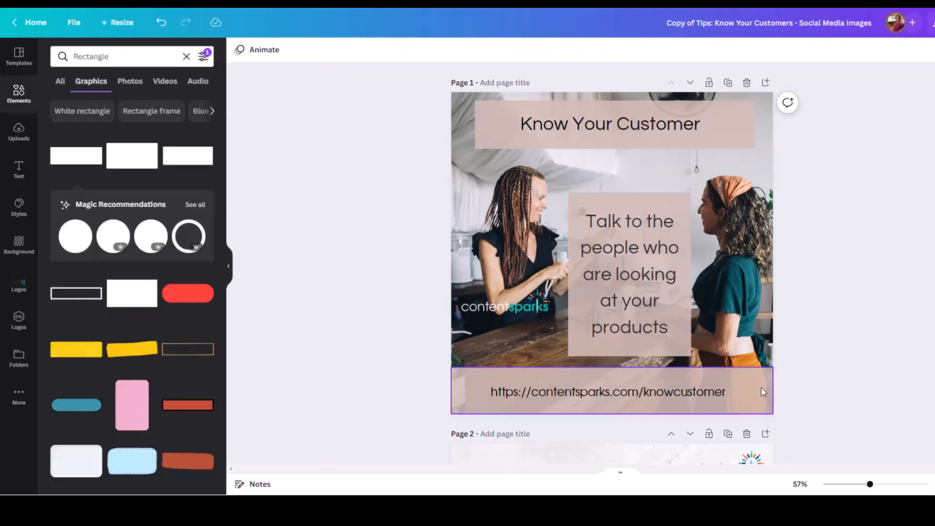
pyautogui.click(733, 389)
pyautogui.moveTo(617, 371); pyautogui.dragTo(613, 376)
pyautogui.click(606, 395)
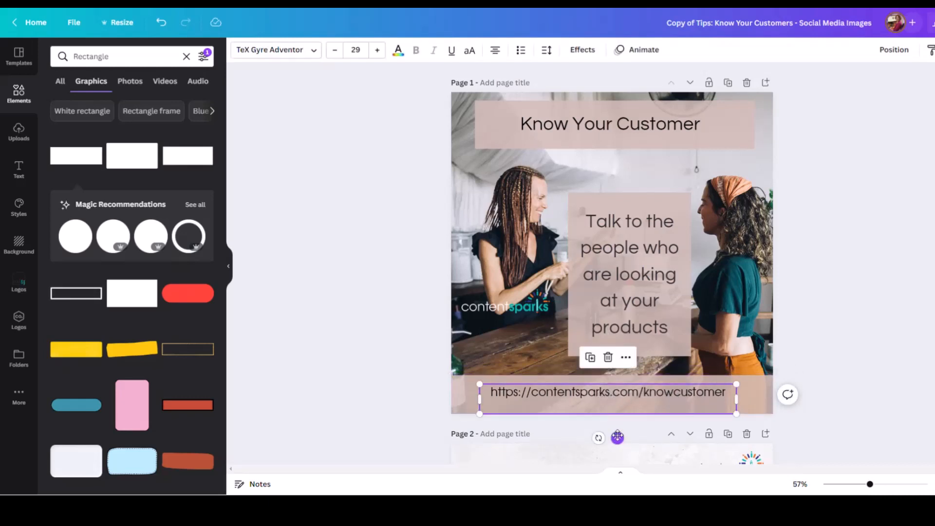
pyautogui.moveTo(618, 436); pyautogui.dragTo(617, 440)
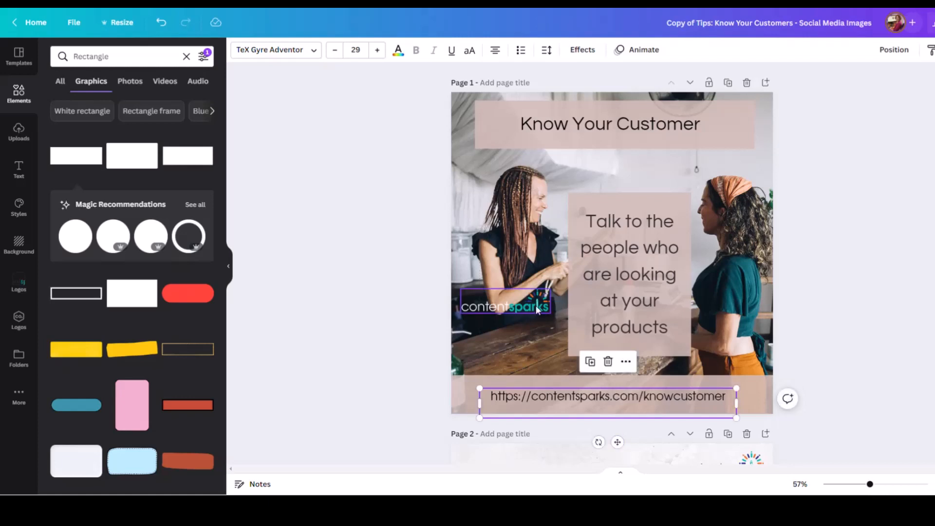
# Move the contentsparks logo down to just above the URL band, near the left edge of page 1
pyautogui.moveTo(536, 305); pyautogui.dragTo(533, 361)
pyautogui.click(842, 267)
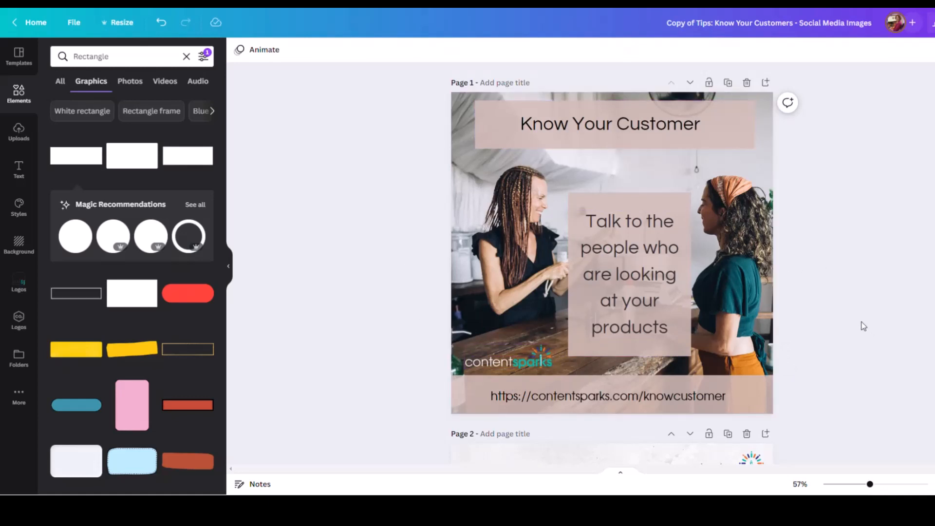
pyautogui.scroll(-7, 857, 315)
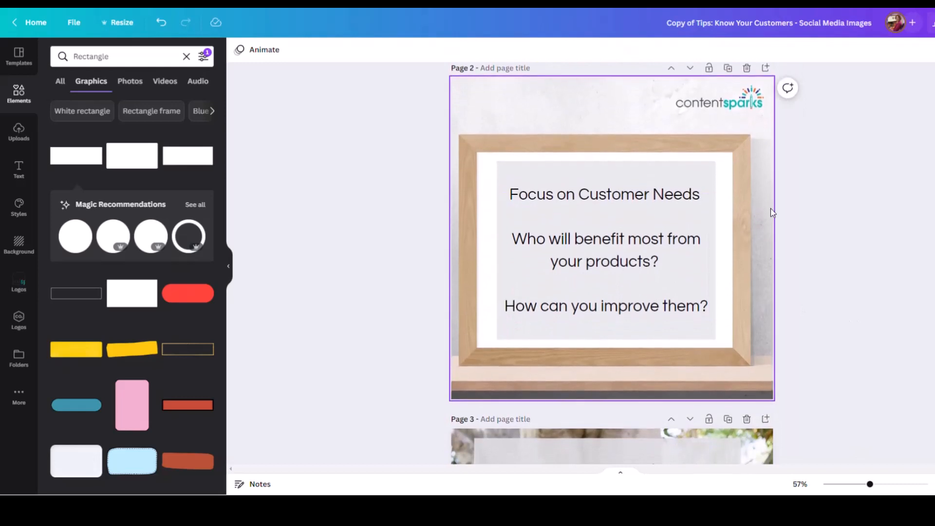
pyautogui.scroll(7, 762, 207)
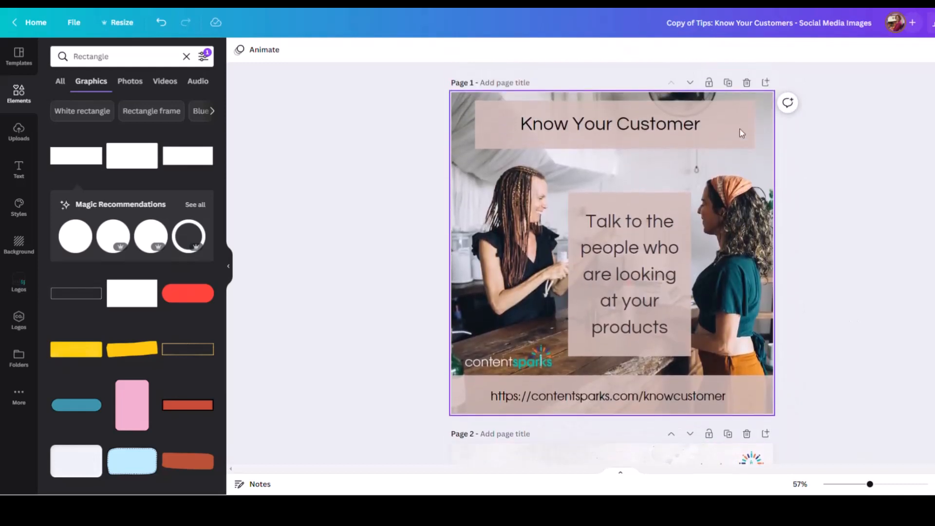
# Duplicate page 1, try the "Fashion Today" template on the copy, and delete that copy
pyautogui.click(728, 84)
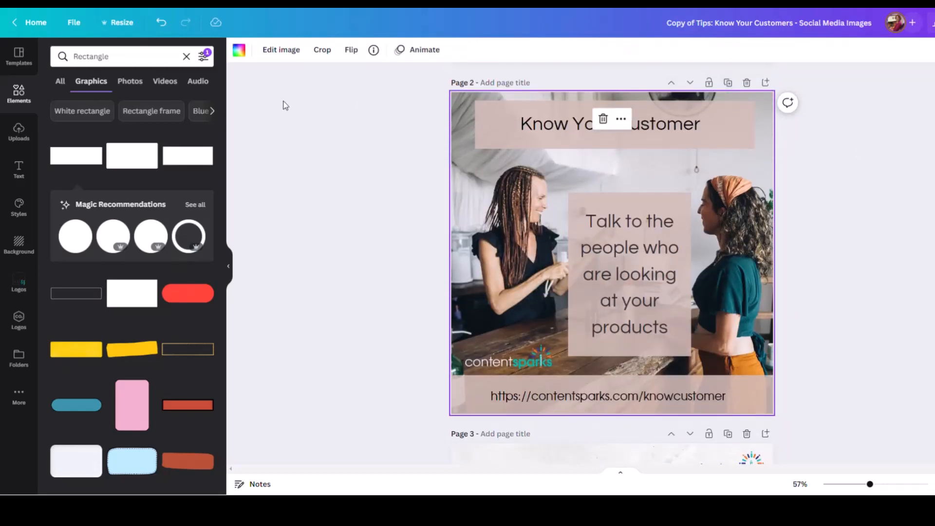
pyautogui.click(13, 65)
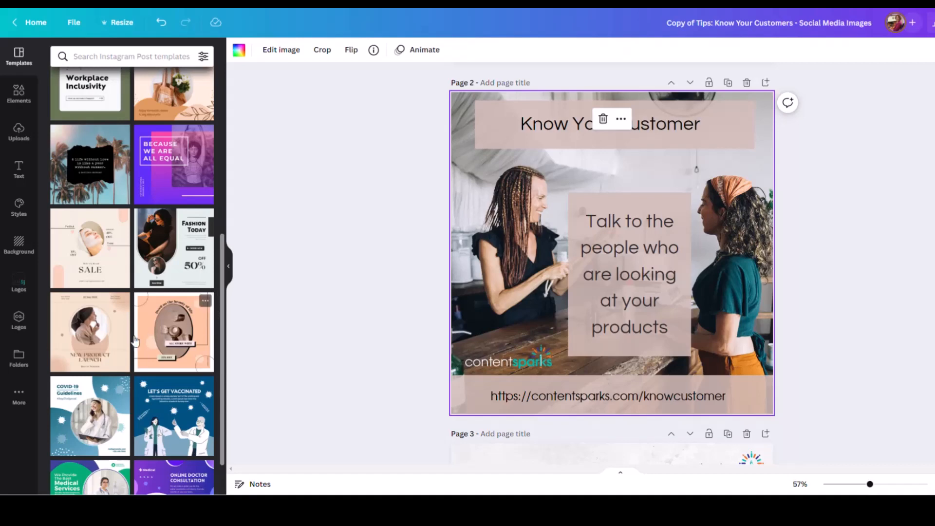
pyautogui.click(175, 276)
pyautogui.scroll(3, 174, 279)
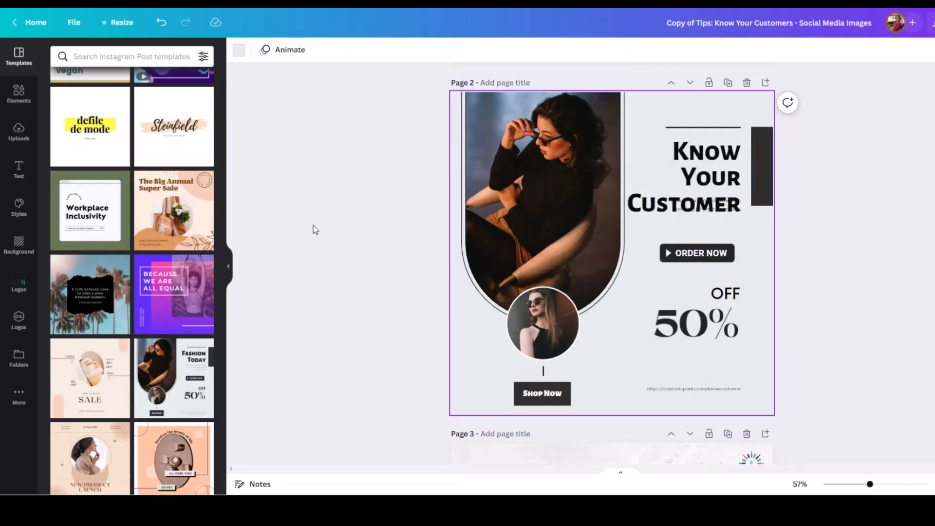
pyautogui.click(747, 84)
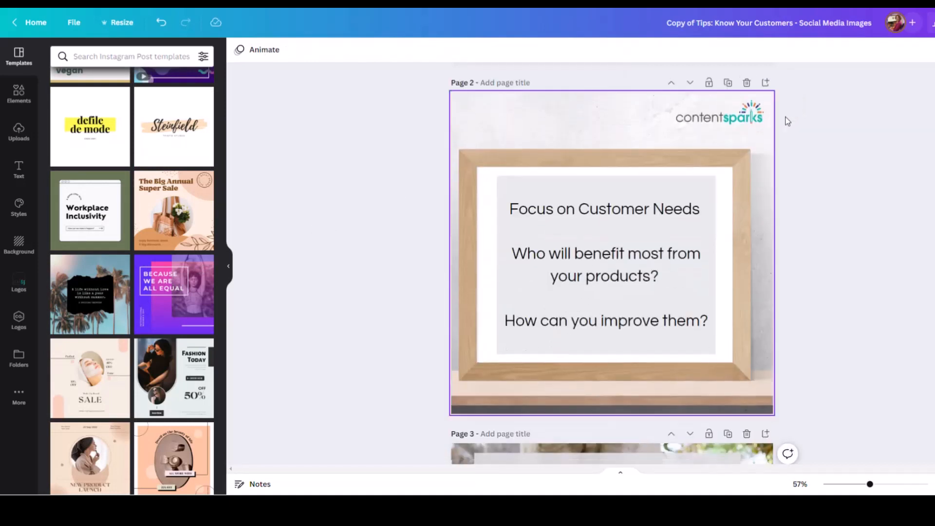
# Bring up the design's download settings and choose PNG as the file type
pyautogui.scroll(5, 857, 221)
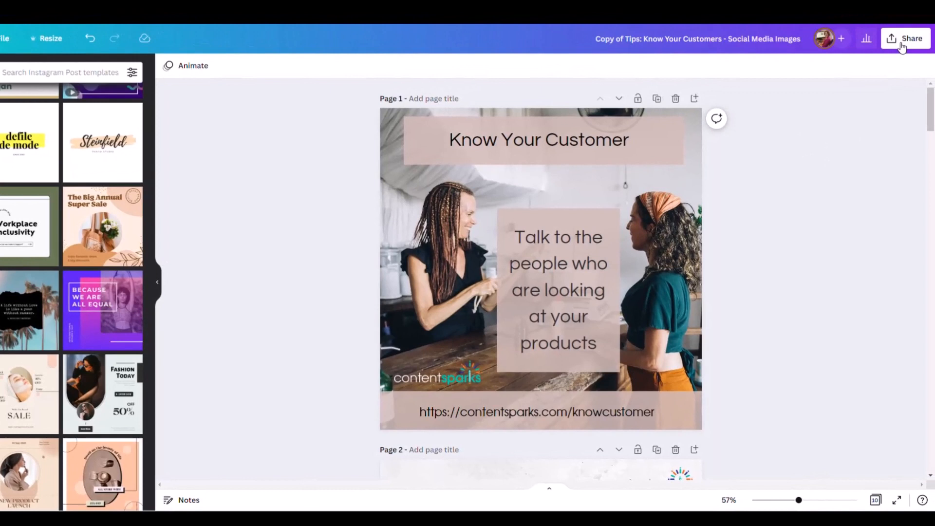
pyautogui.click(902, 44)
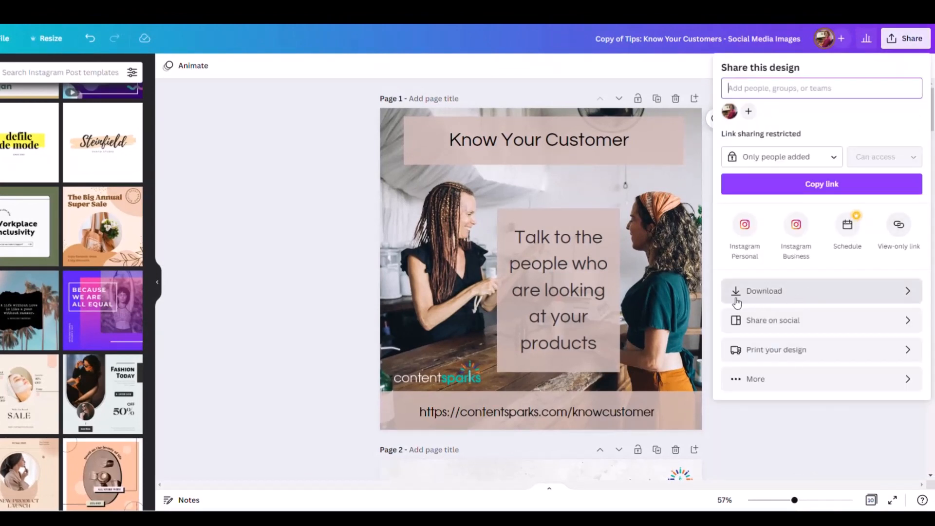
pyautogui.click(764, 296)
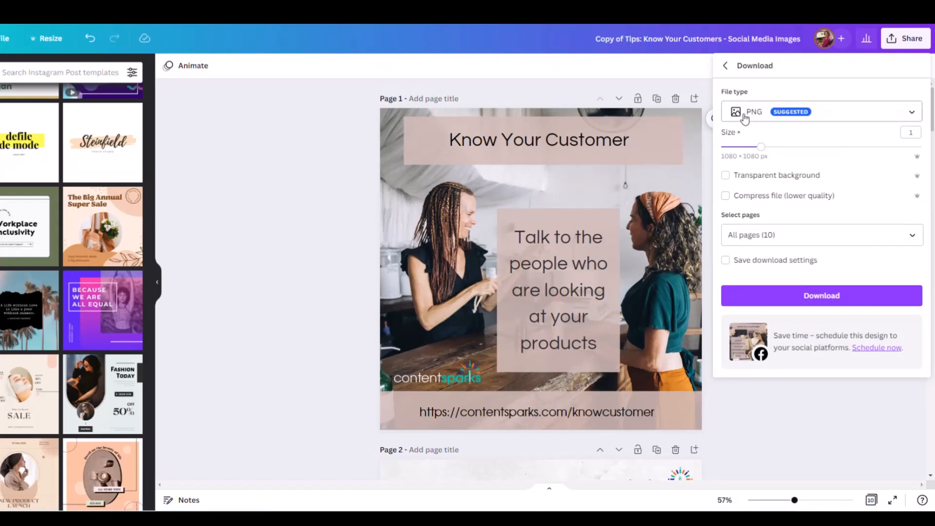
pyautogui.click(885, 109)
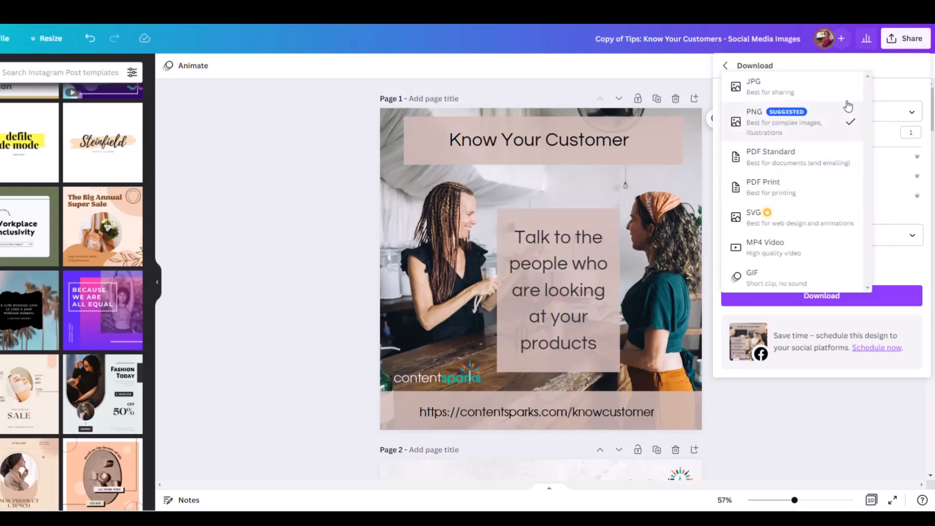
pyautogui.click(829, 128)
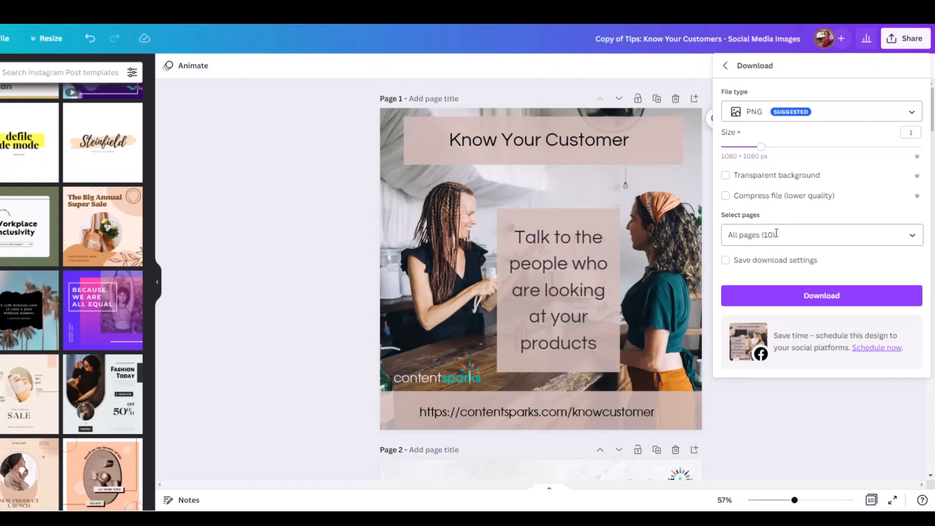
# Limit the page selection to the current page, Page 1, and download the image
pyautogui.click(921, 238)
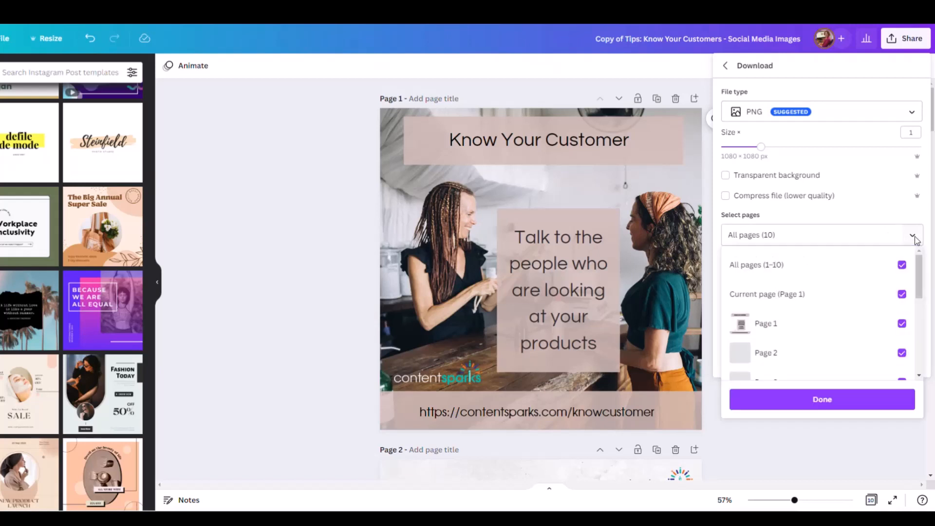
pyautogui.click(901, 265)
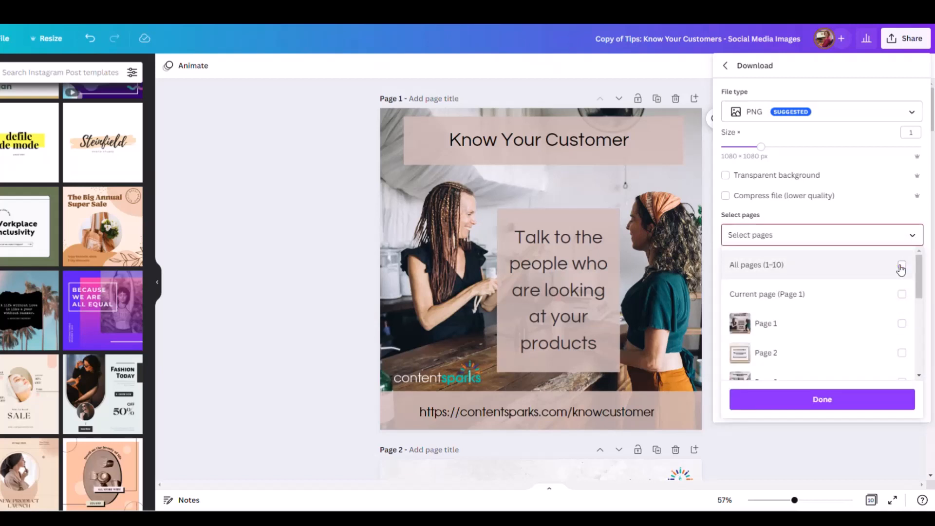
pyautogui.click(902, 296)
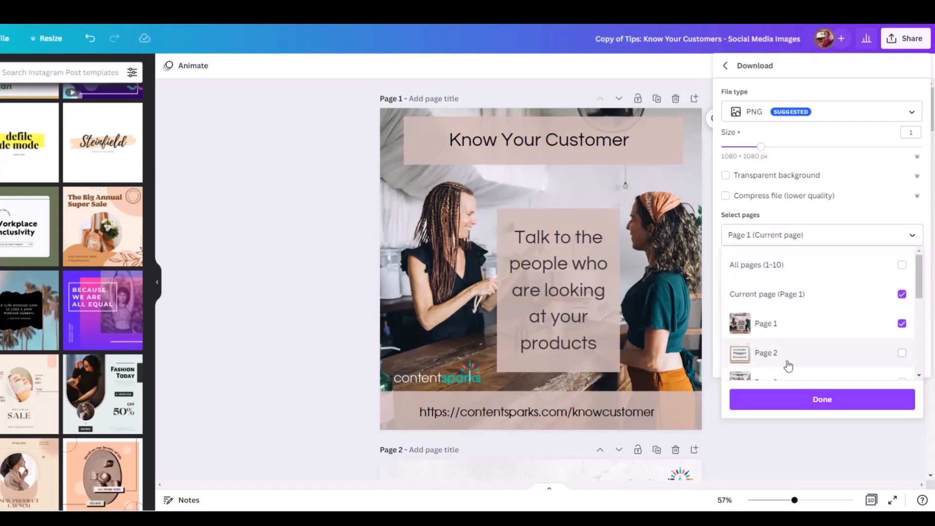
pyautogui.scroll(-5, 805, 351)
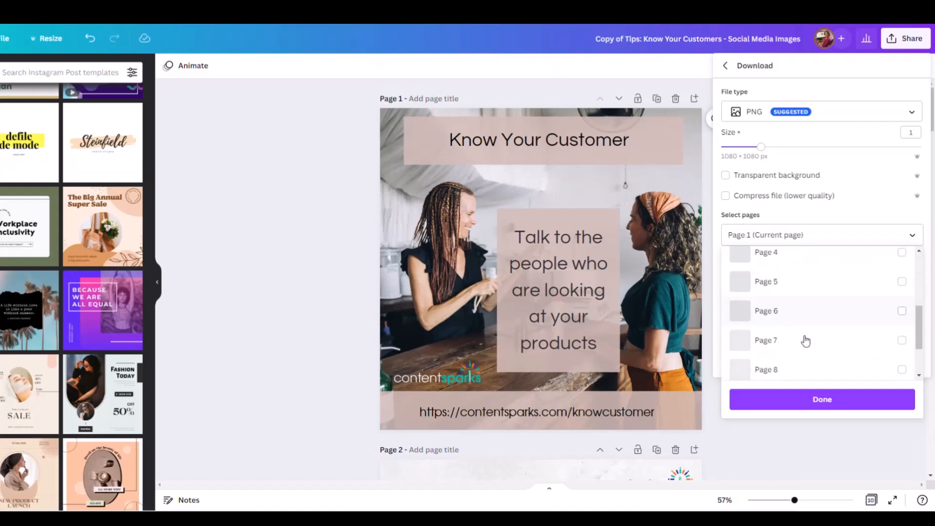
pyautogui.click(833, 405)
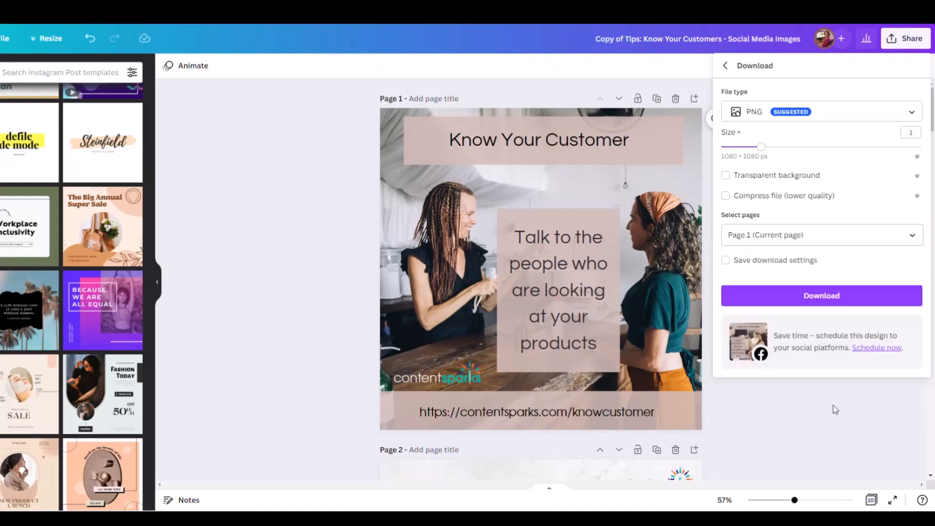
pyautogui.click(806, 296)
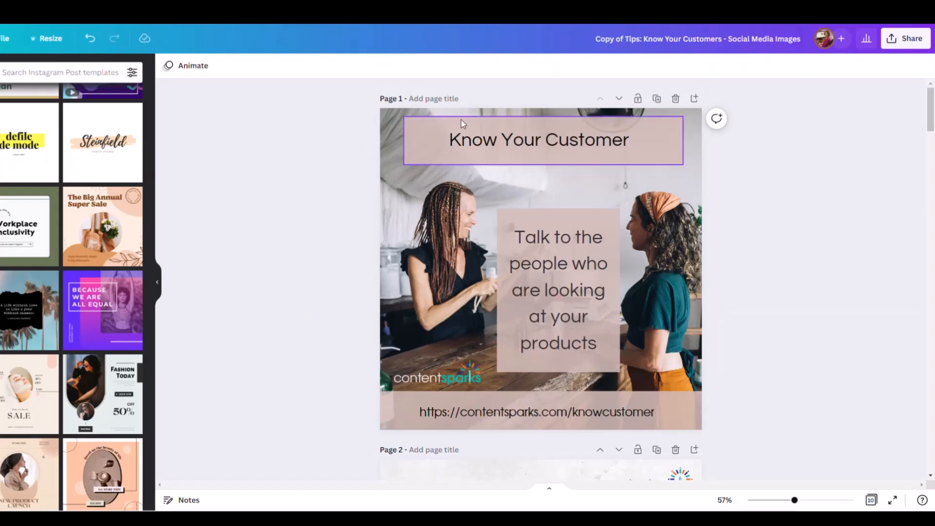
# Switch to the TipsImages File Explorer window and open the Infographic folder inside 1_KnowYourCustomers
pyautogui.moveTo(397, 519)
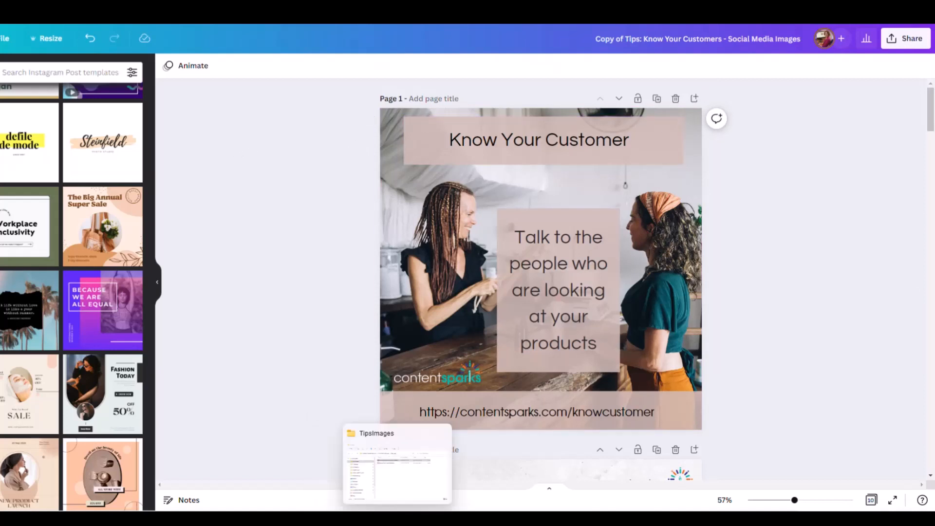
pyautogui.click(397, 465)
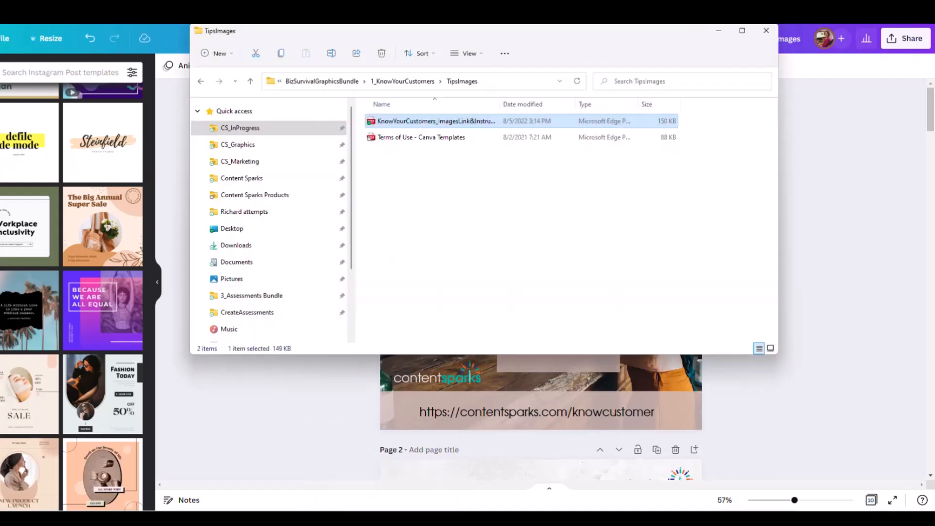
pyautogui.click(408, 83)
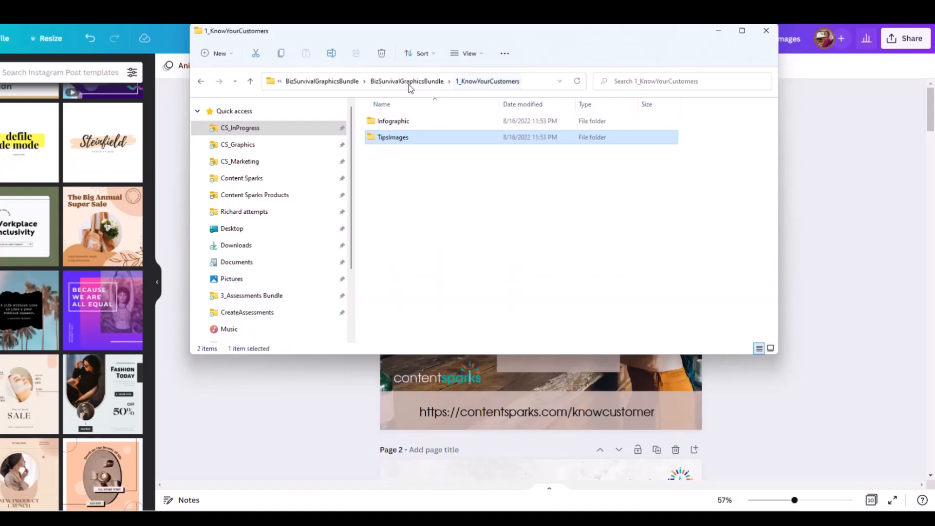
pyautogui.click(400, 126)
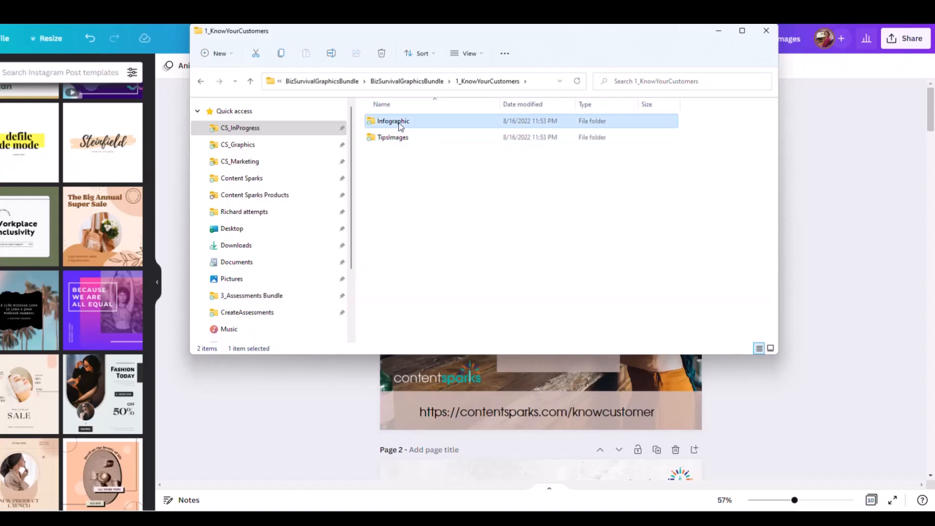
pyautogui.doubleClick(400, 126)
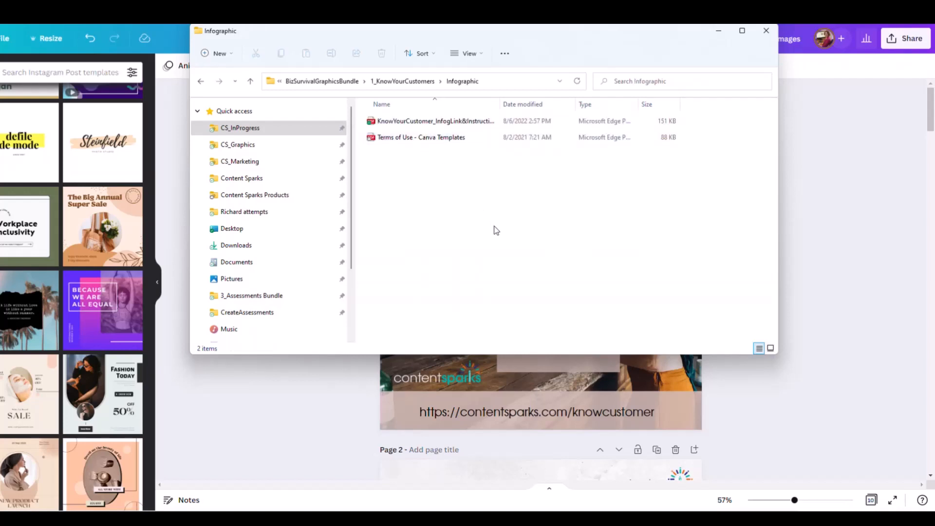
# Follow the Canva template link in the infographic instructions PDF and switch to the Chrome window holding the copy of the infographic
pyautogui.doubleClick(450, 125)
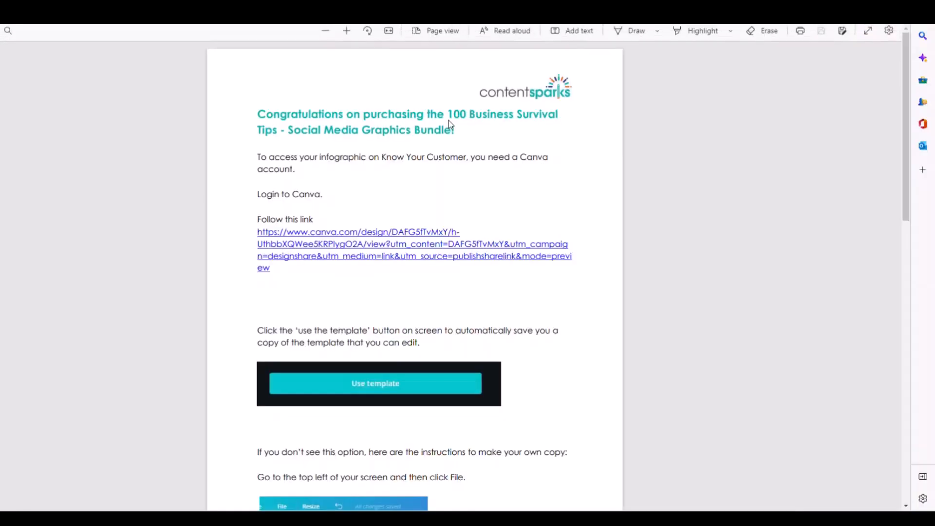
pyautogui.click(336, 255)
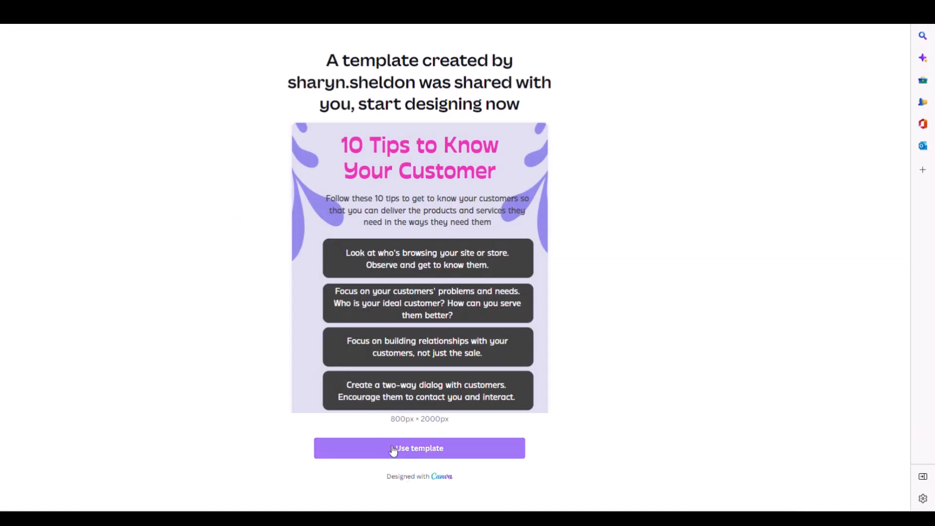
pyautogui.moveTo(467, 519)
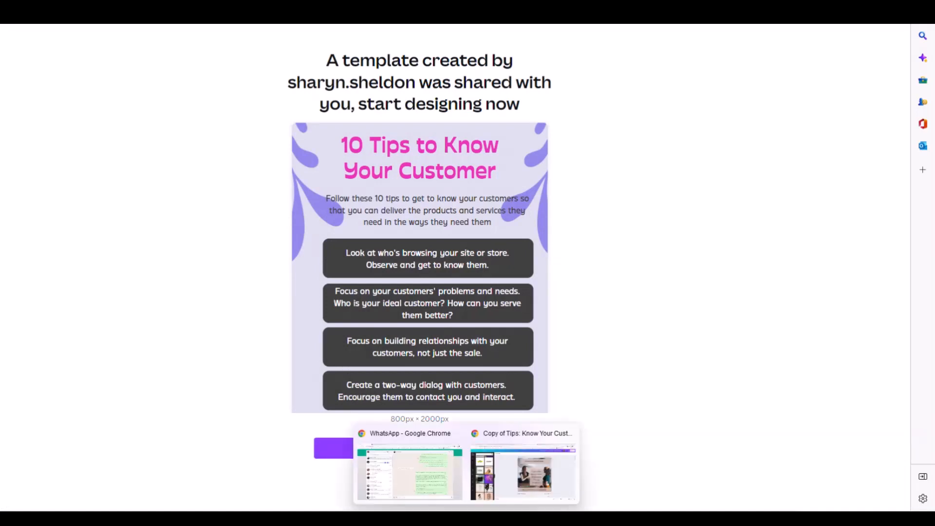
pyautogui.click(510, 470)
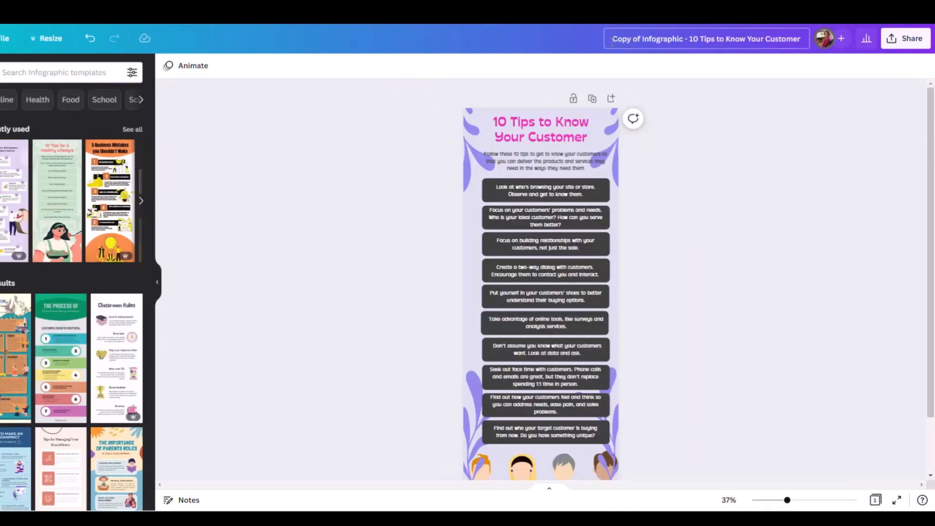
pyautogui.moveTo(612, 41); pyautogui.dragTo(637, 41)
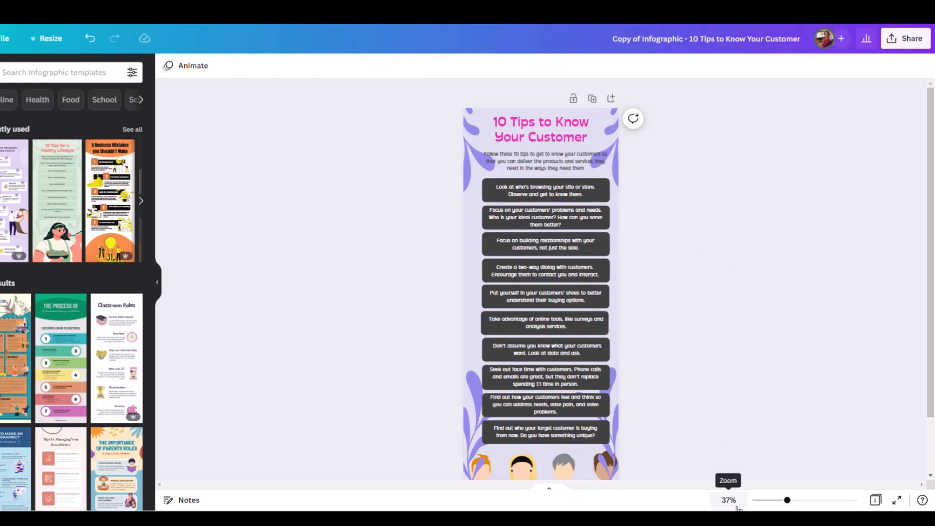
# Select the "10 Tips to Know Your Customer" title text at the top of the infographic
pyautogui.moveTo(787, 500); pyautogui.dragTo(812, 500)
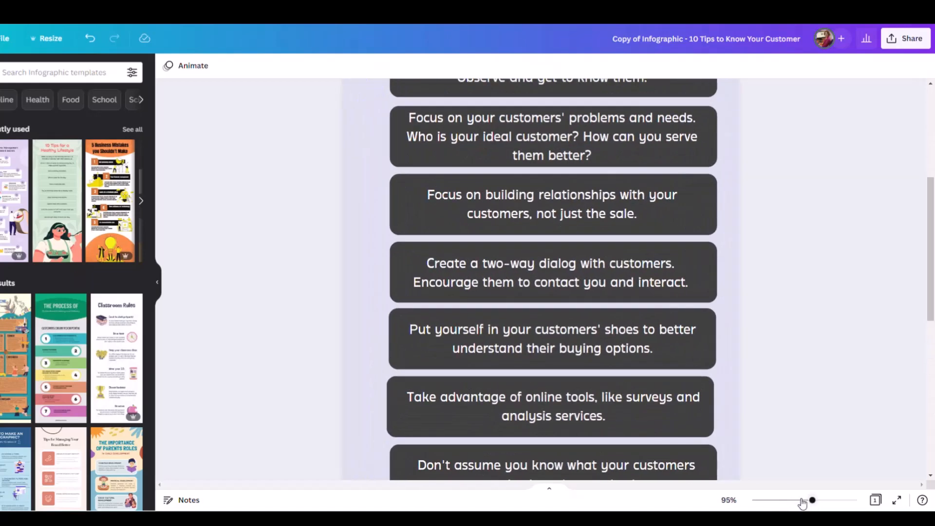
pyautogui.scroll(5, 558, 210)
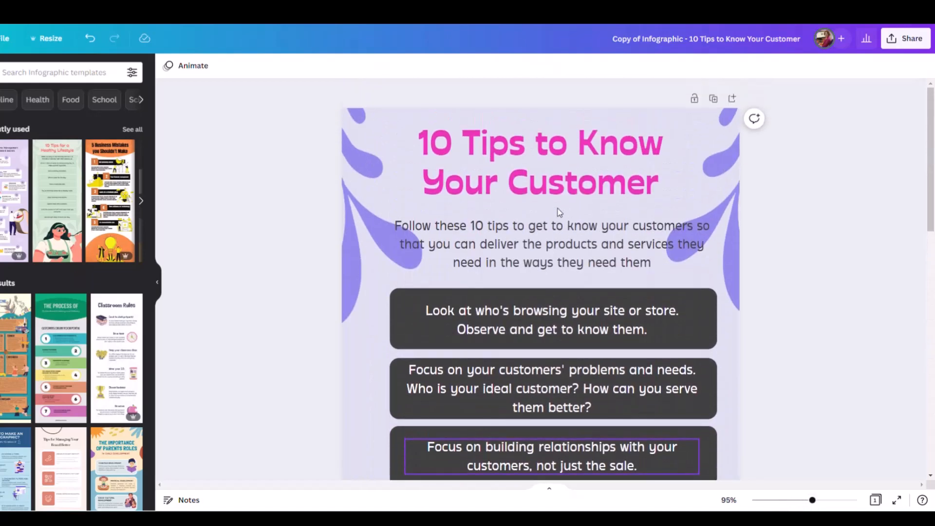
pyautogui.scroll(-3, 558, 210)
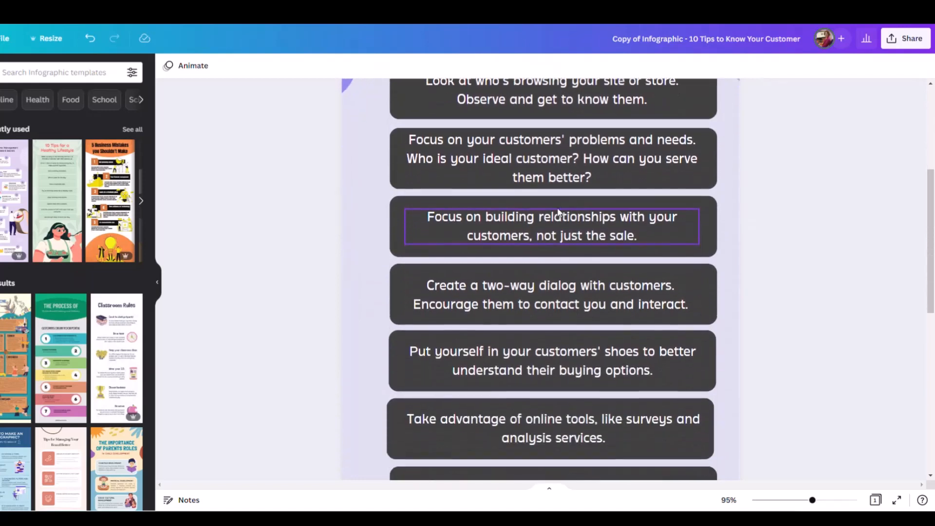
pyautogui.scroll(3, 559, 212)
pyautogui.click(469, 142)
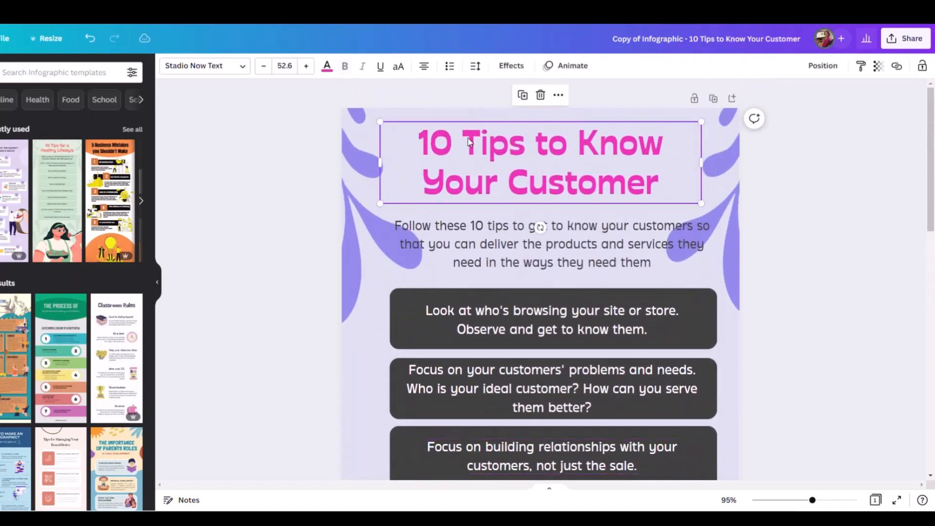